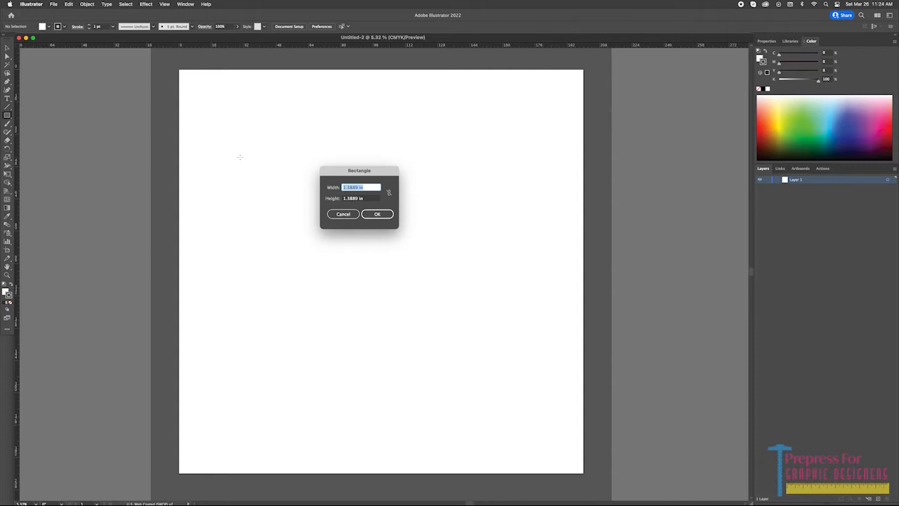
Create a rectangle 3.75 in wide and 14.05 in high.
text(8)
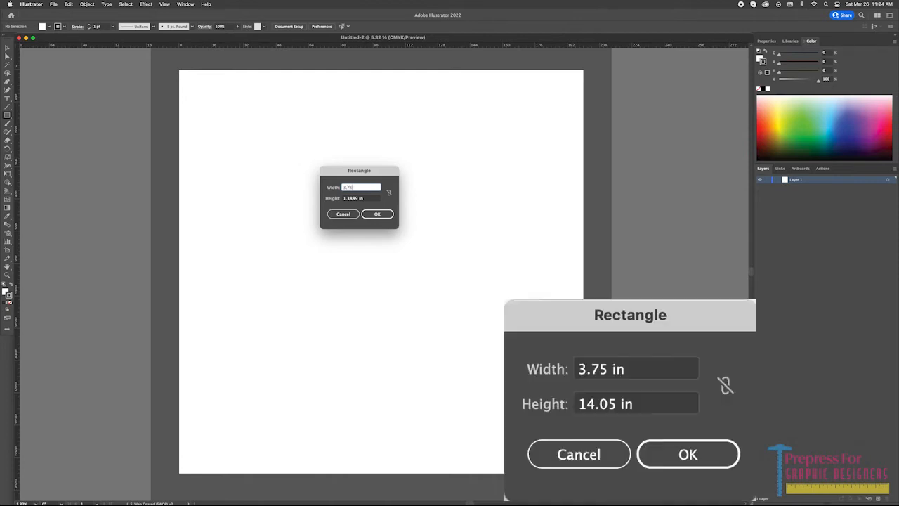
key(Tab)
text(1)
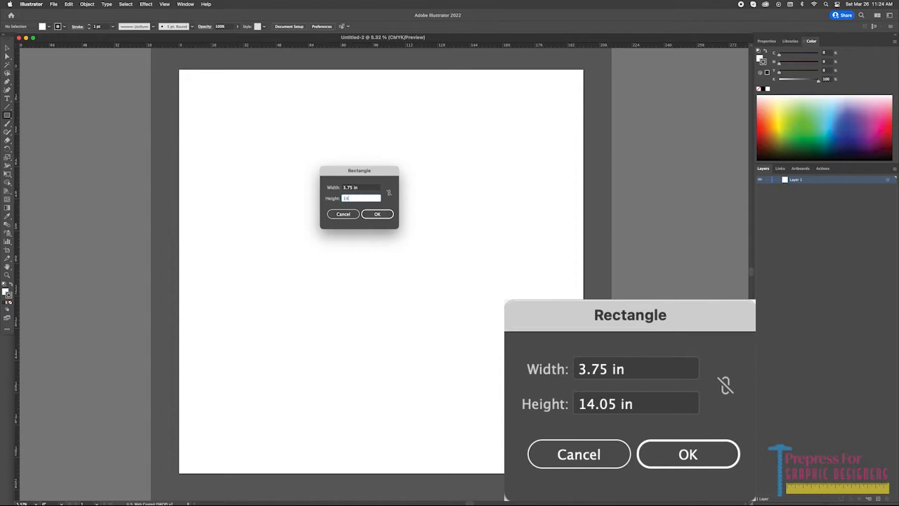
text(4.05)
key(Return)
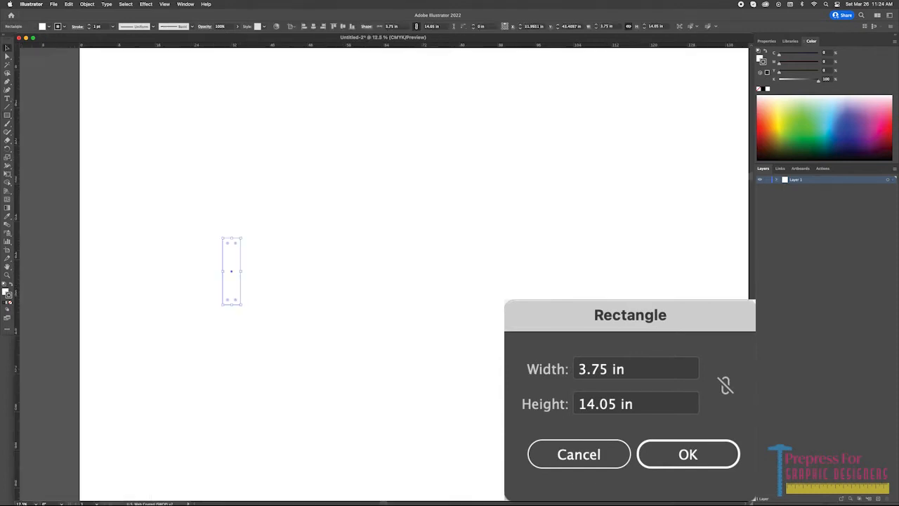
Copy the rectangle to its right, narrow the copy to 0.8 in wide from its left edge, and nudge it closer to the original.
drag(233, 257, 259, 257)
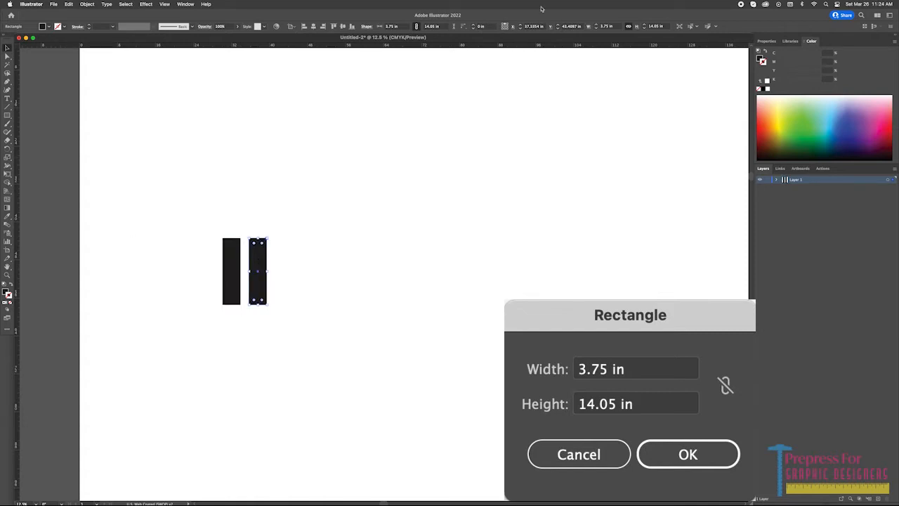
click(629, 27)
click(603, 28)
click(502, 29)
click(603, 27)
text(.8)
key(Return)
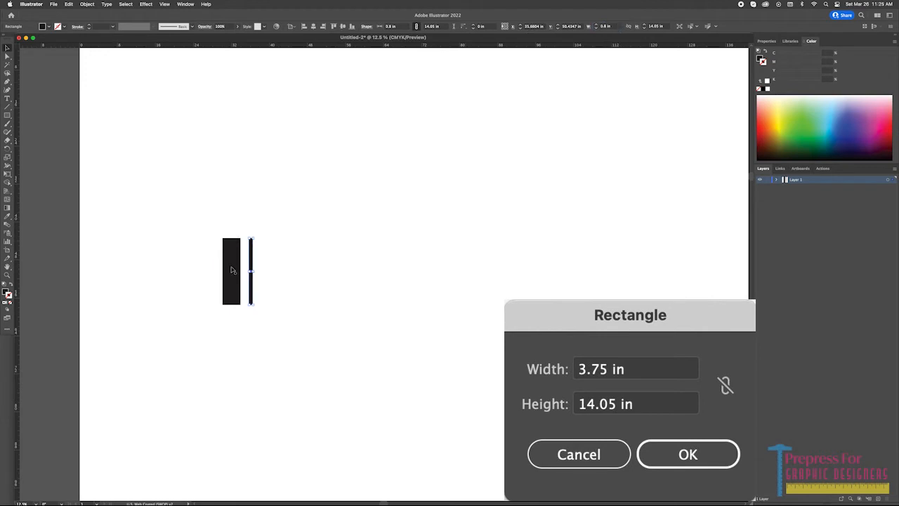
key(shift+Left)
key(ctrl+z)
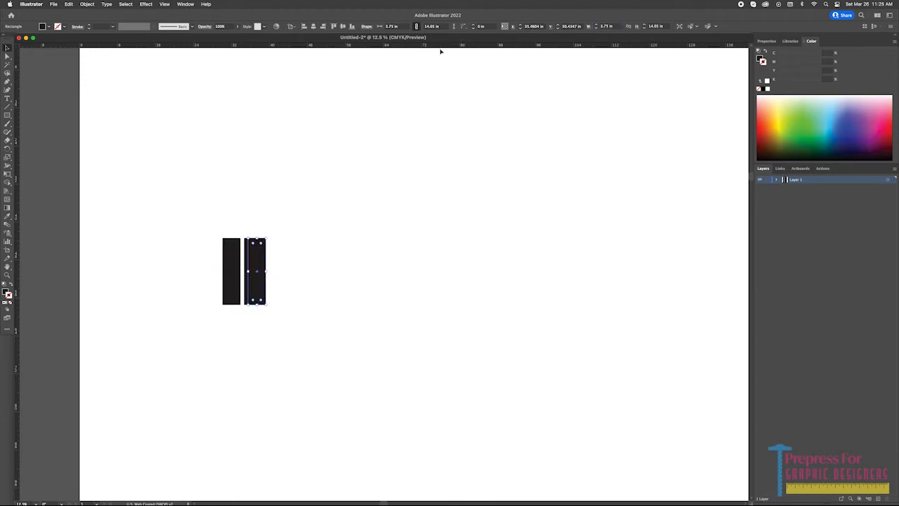
Set the width of the panel beside the narrow strip to 4.325 in.
click(604, 27)
text(9)
text(.325)
key(Return)
Copy the 4.325 in panel to the right as the third panel, adjust its width, and extend the row to its right.
drag(249, 257, 290, 256)
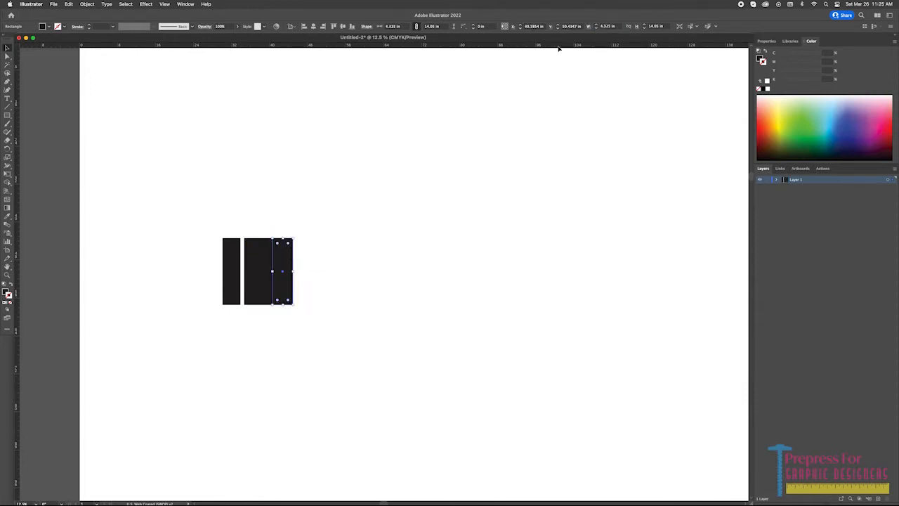
click(608, 26)
key(Return)
drag(272, 255, 297, 255)
Select only the narrow strips between the black panels and fill them with 60% black.
click(236, 257)
shift+click(257, 257)
shift+click(282, 257)
drag(214, 230, 304, 266)
shift+click(236, 257)
shift+click(255, 257)
shift+click(278, 255)
click(759, 58)
drag(829, 80, 818, 79)
text(60)
key(Return)
click(323, 224)
Add a fourth black panel at the right end of the row and adjust its width.
drag(283, 257, 309, 261)
click(604, 27)
key(Return)
Add a fifth black panel at the right end of the row and set its width to 3.75 in.
drag(247, 275, 330, 285)
click(606, 27)
text(3.75)
key(Return)
Distribute all panels and strips horizontally with 0 in spacing, using the leftmost panel as the key object.
drag(348, 246, 376, 256)
click(234, 245)
click(768, 42)
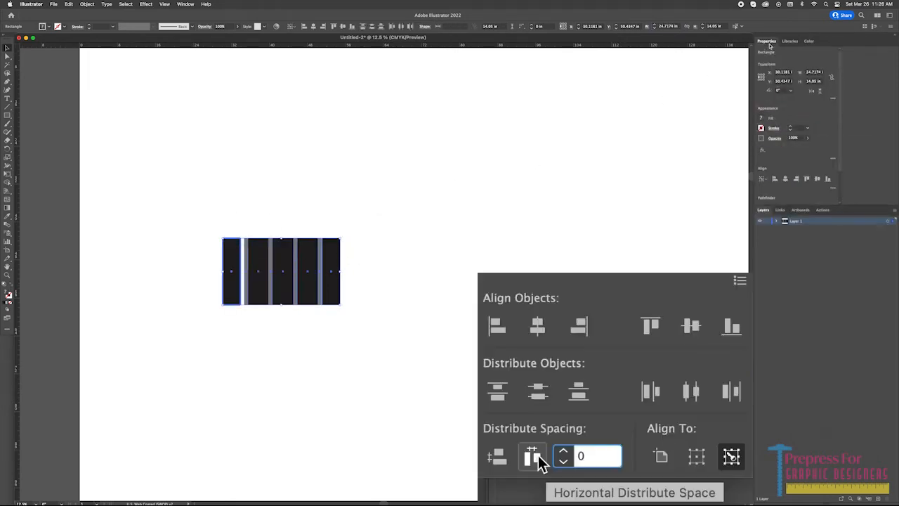
click(832, 188)
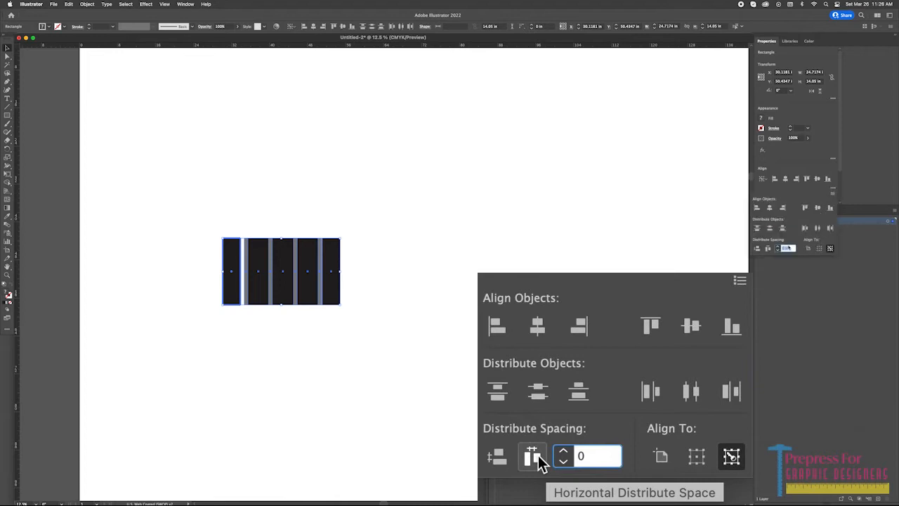
click(769, 249)
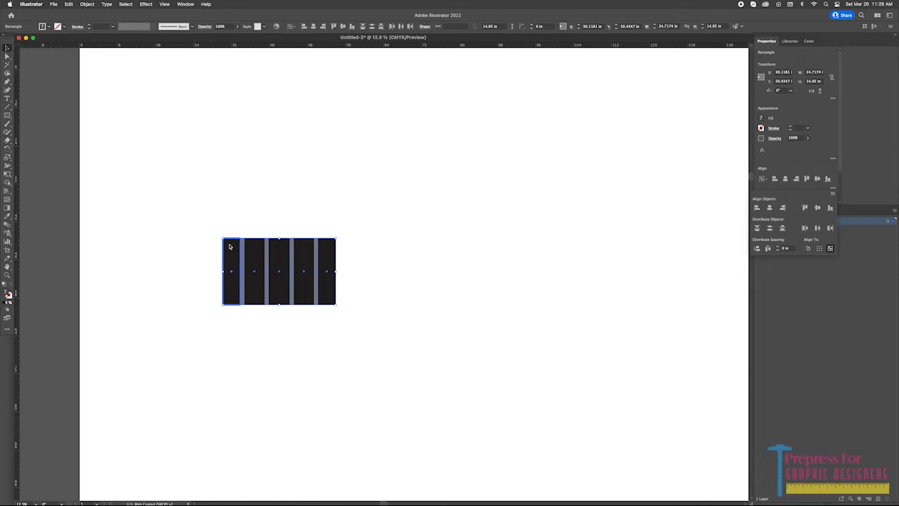
click(197, 227)
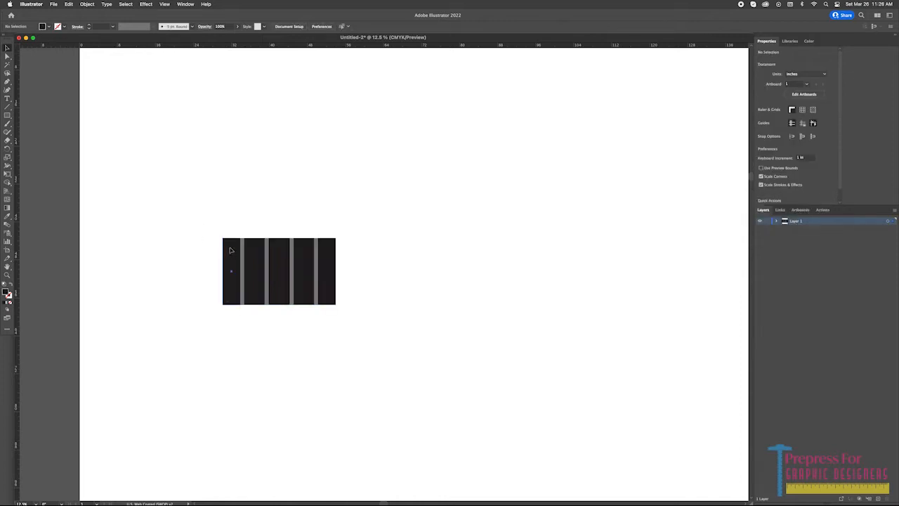
Move a copy of the five black panels 0 in horizontally and 14.05 in vertically, placing it below the row.
click(231, 250)
shift+click(256, 251)
shift+click(280, 251)
shift+click(302, 251)
shift+click(325, 251)
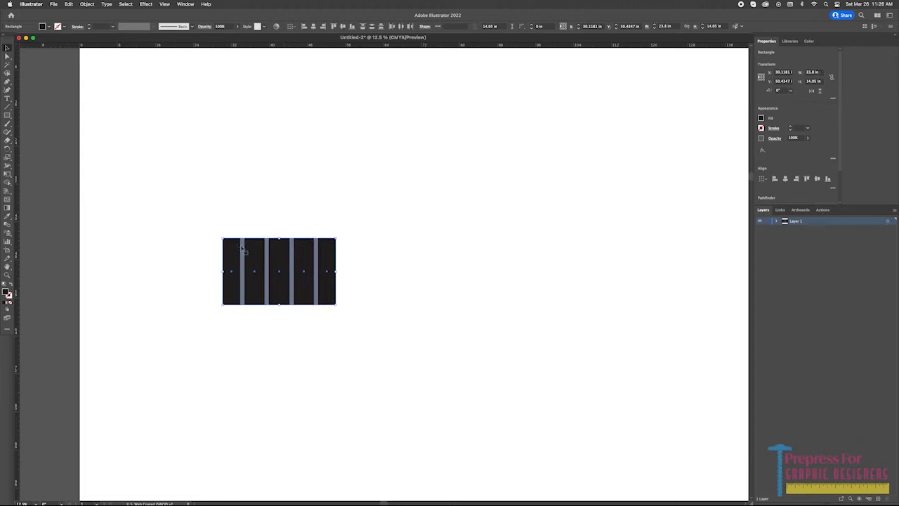
key(Return)
text(0)
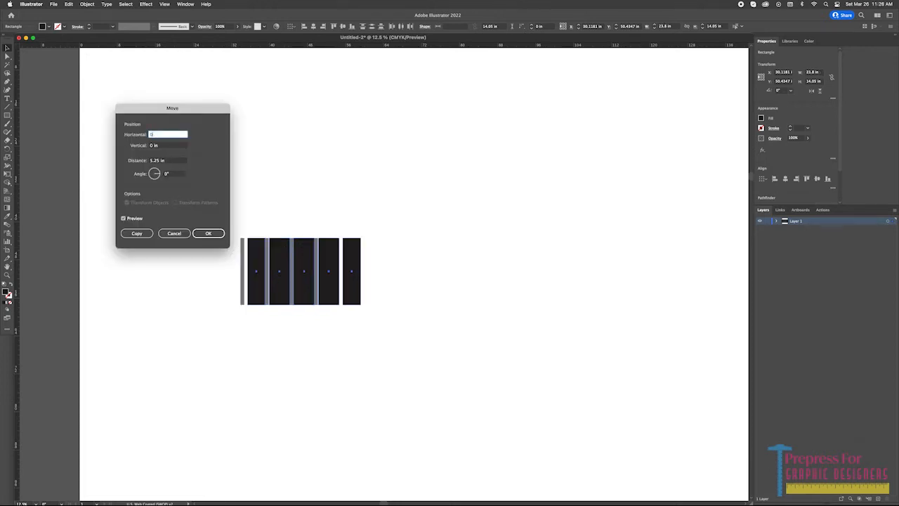
key(Tab)
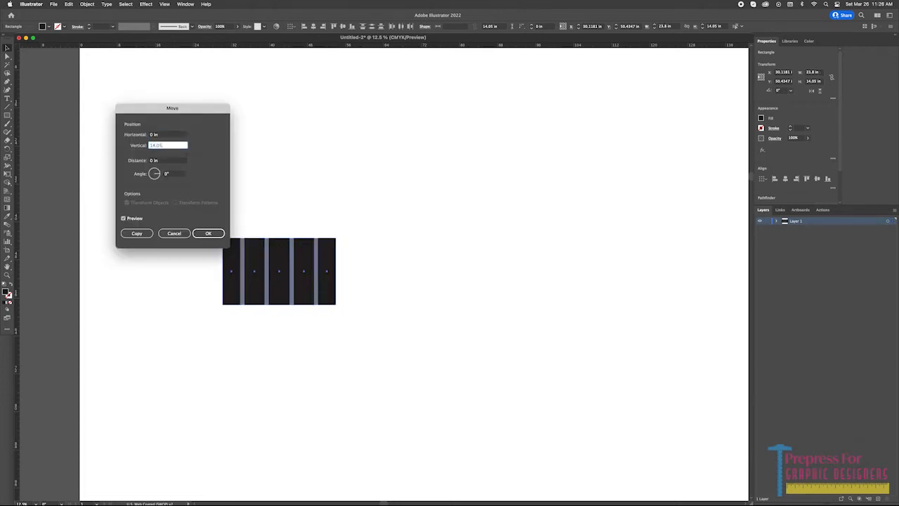
click(137, 233)
Reduce the copied lower panels to 0.4 in high, keeping their top edge against the first row.
click(563, 26)
click(713, 26)
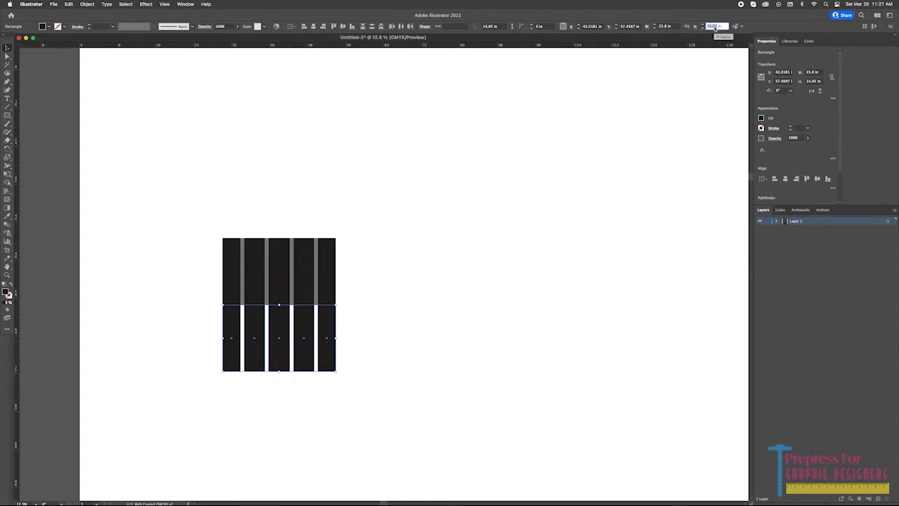
key(BackSpace)
key(Return)
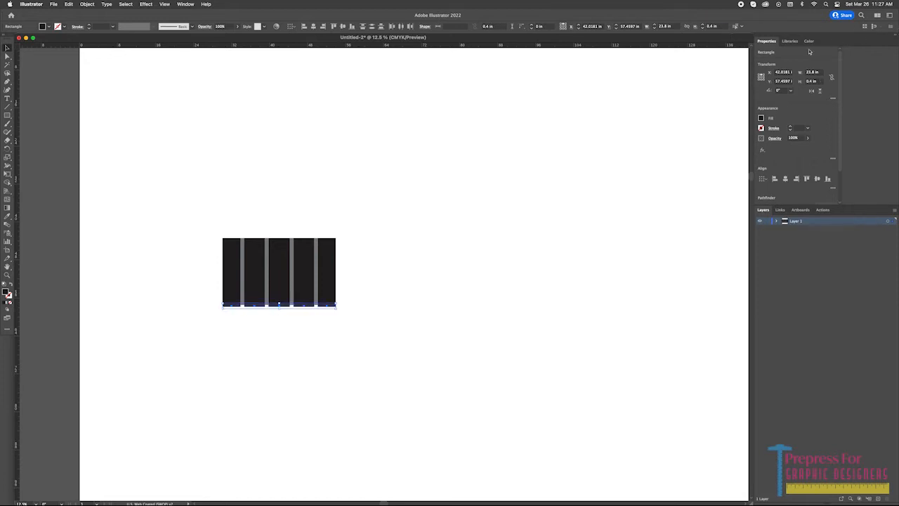
Fill the thin horizontal strips below the first row with 30% black.
click(810, 41)
click(826, 79)
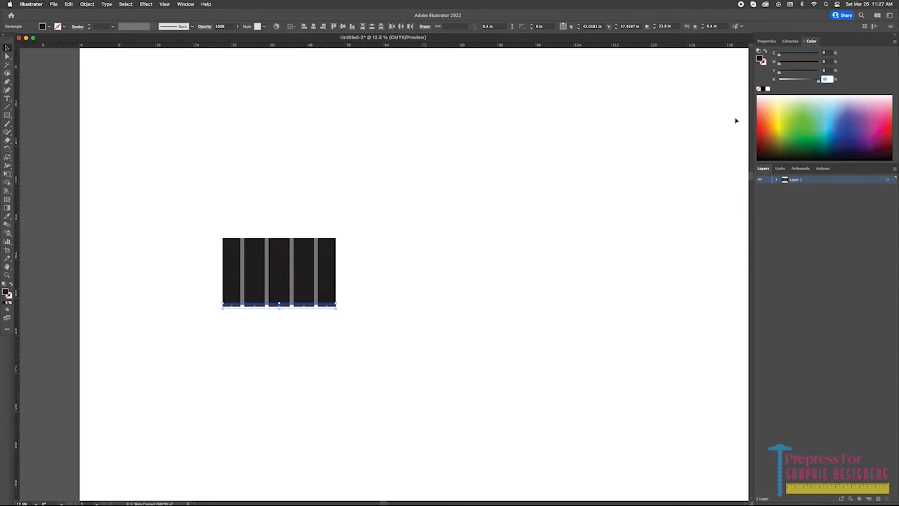
text(50)
key(Return)
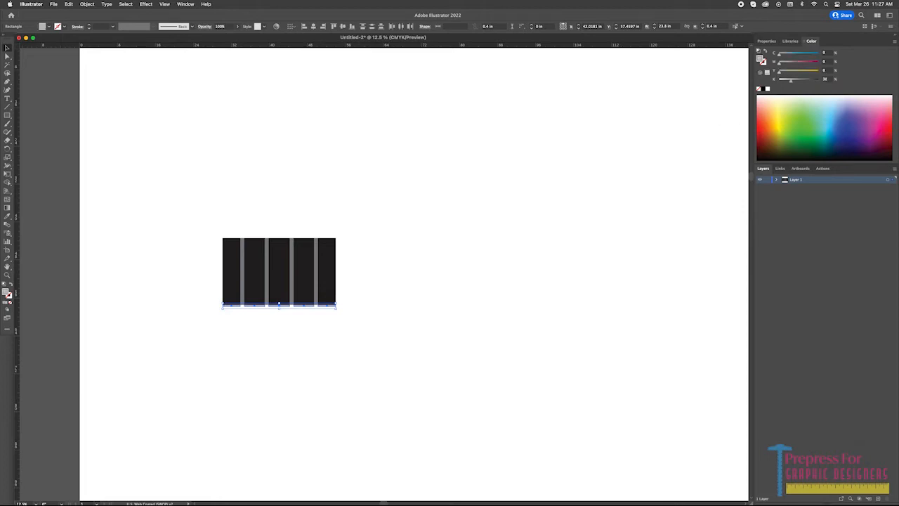
Copy the whole row of black panels and grey vertical strips down so it sits directly below the thin horizontal strips.
drag(277, 269, 355, 183)
drag(303, 138, 455, 321)
click(171, 148)
click(234, 111)
drag(173, 85, 469, 130)
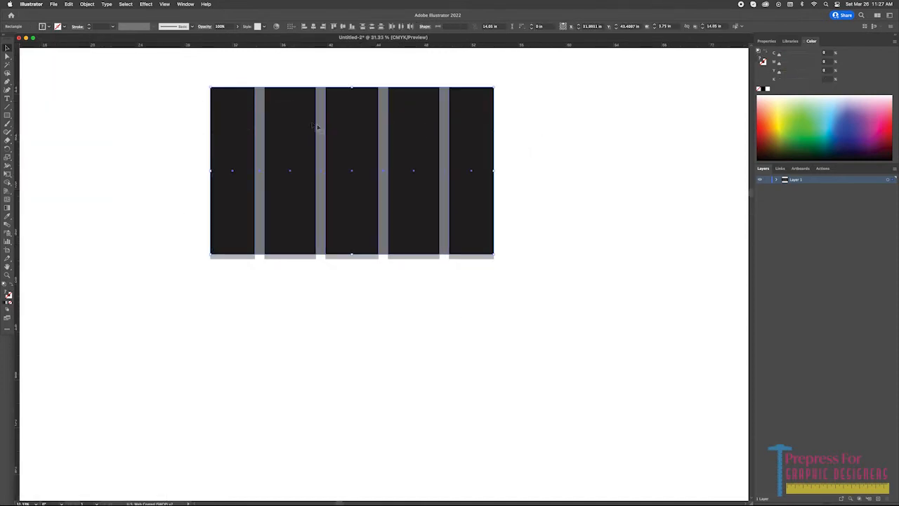
drag(240, 102, 236, 271)
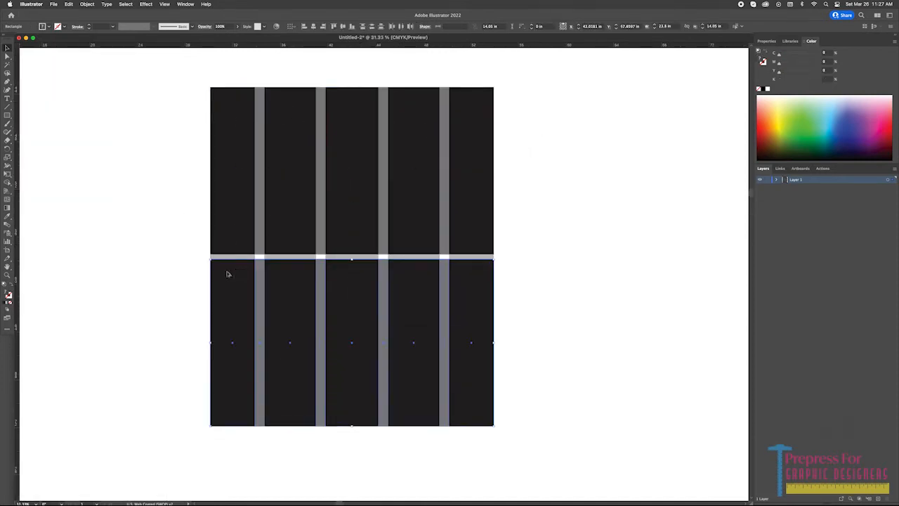
Set the height of the second row of panels and strips to 12.2 in from its top edge.
click(711, 28)
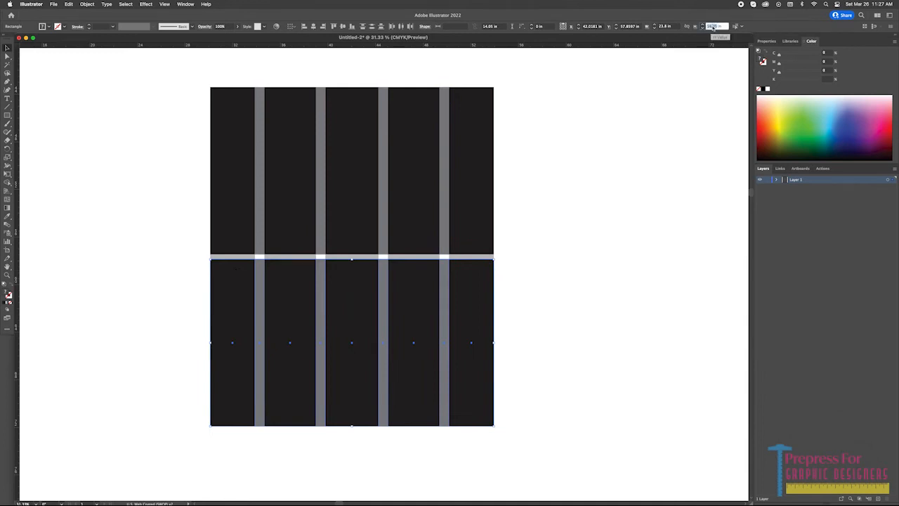
text(12)
key(Return)
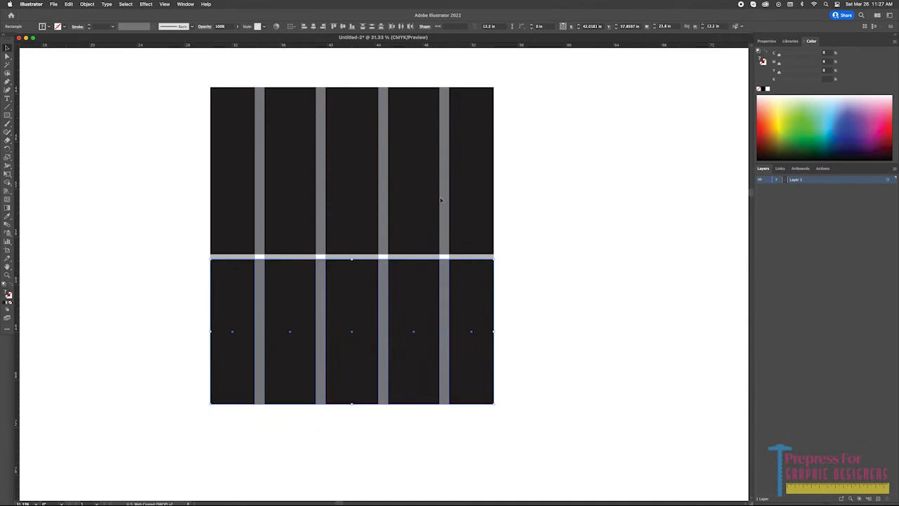
click(188, 280)
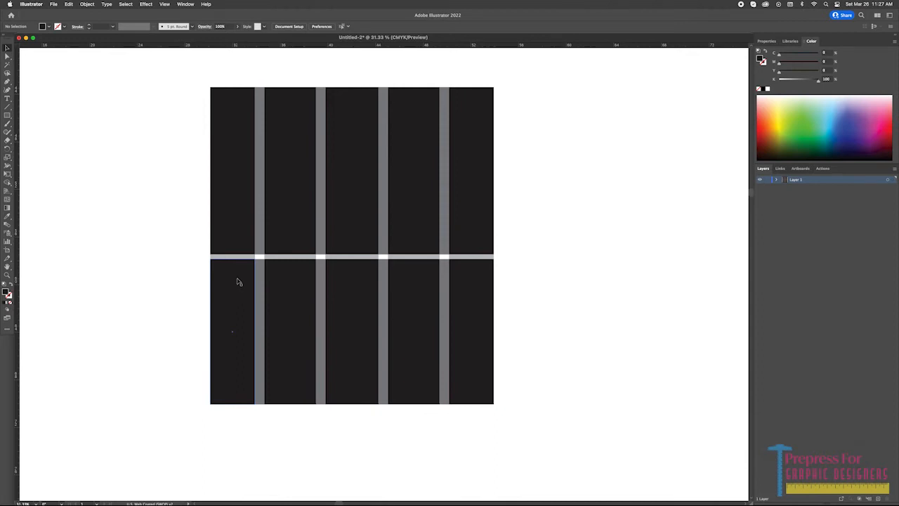
Stretch the first row's four grey vertical strips down to meet the top edge of the second row.
scroll(340, 233, up, 5)
click(152, 240)
shift+click(295, 245)
shift+click(439, 248)
shift+click(594, 248)
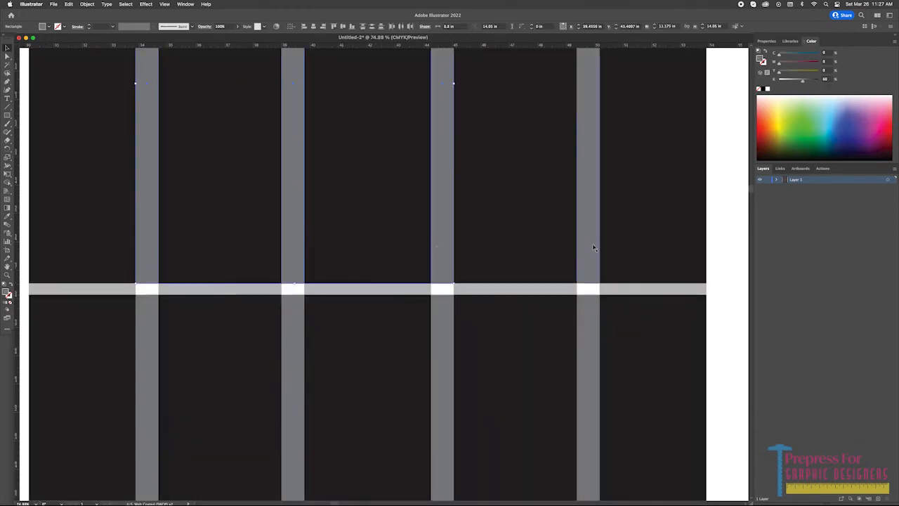
shift+click(368, 291)
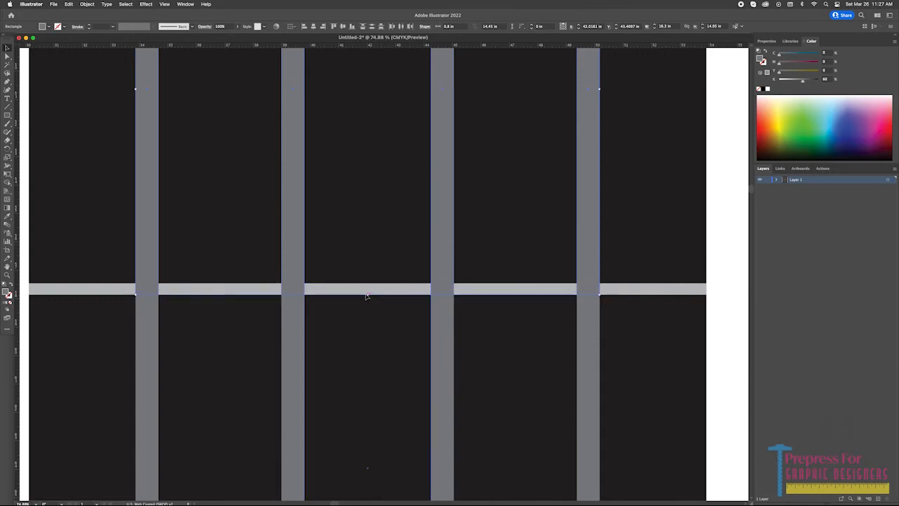
Copy the second row together with the thin horizontal strips above it straight down to form a third 12.2 in row.
key(super+minus)
key(super+minus)
drag(302, 394, 285, 251)
drag(135, 184, 562, 218)
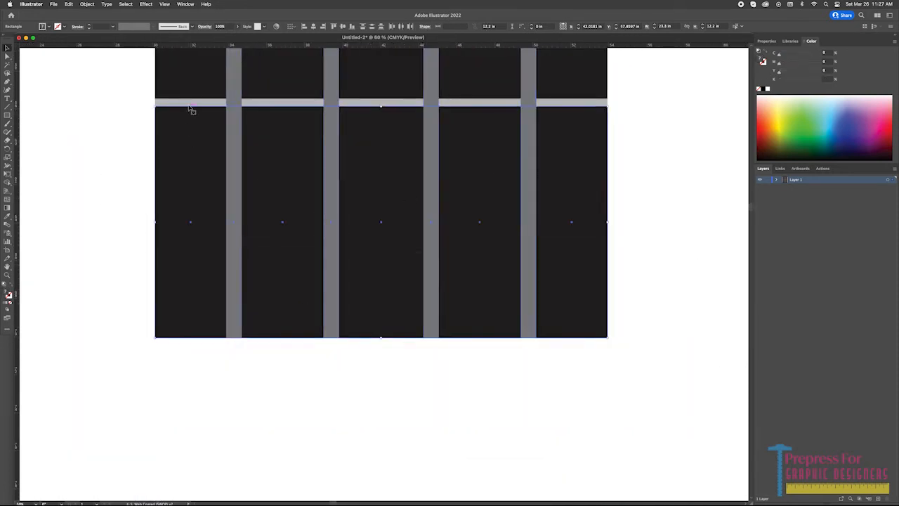
shift+click(219, 103)
shift+click(271, 103)
shift+click(362, 104)
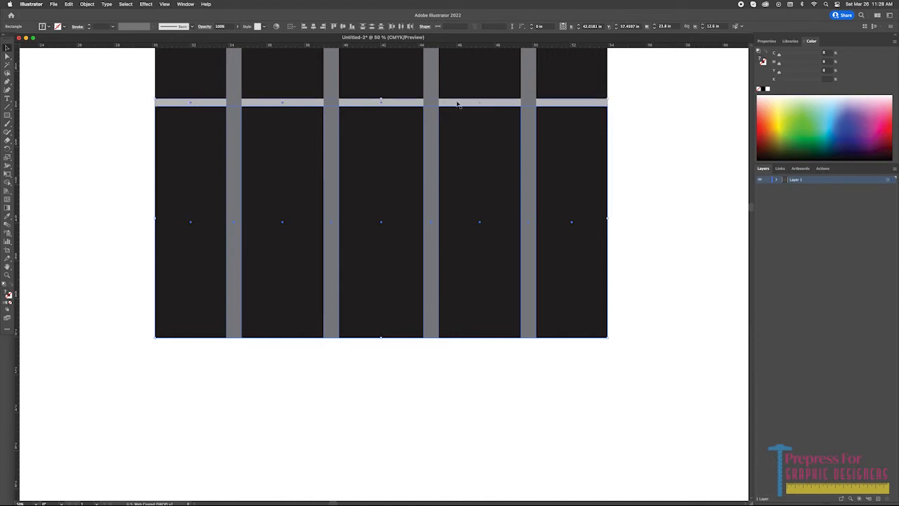
drag(274, 131, 255, 369)
drag(105, 377, 100, 215)
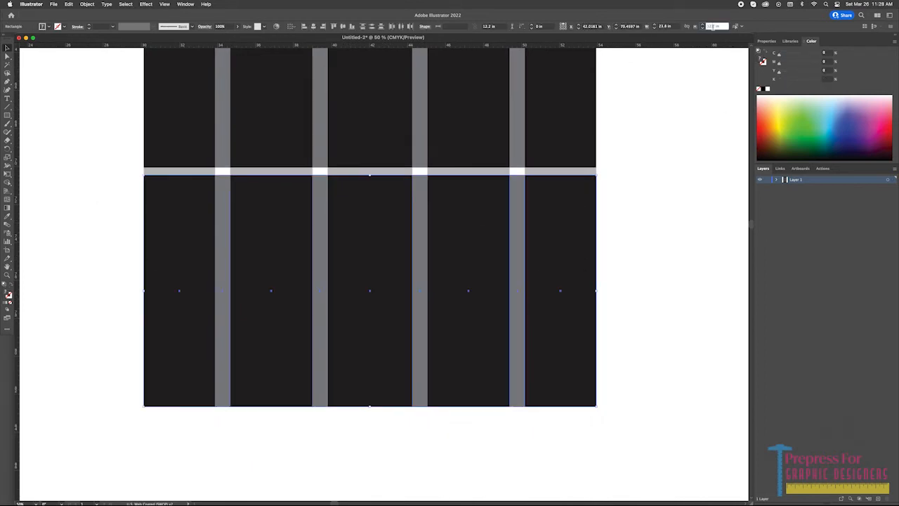
click(659, 189)
Select the complete panel grid and fit the artboard to its bounds.
key(super+a)
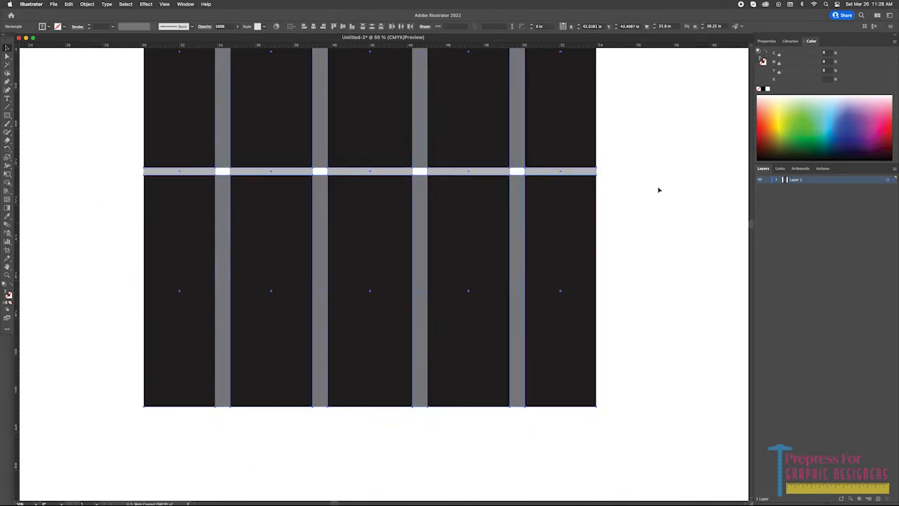
key(F2)
key(super+0)
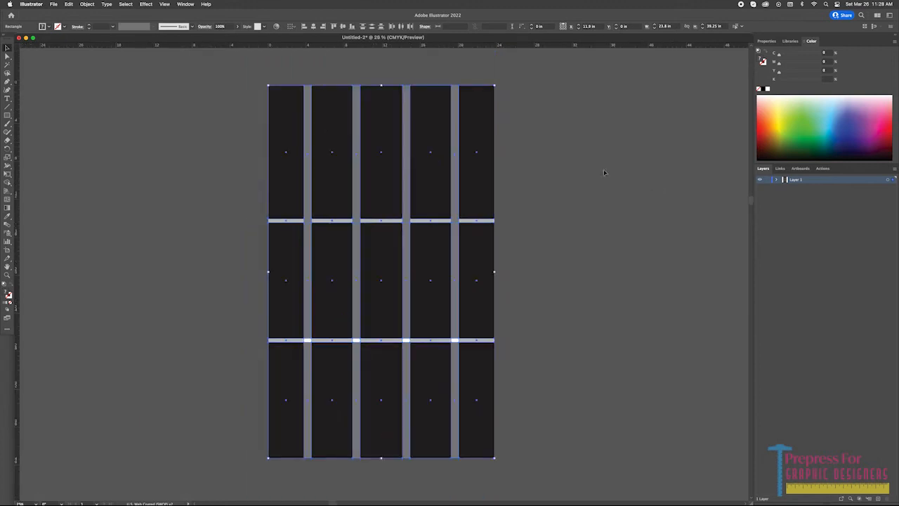
click(602, 155)
Rename the artboard as Overall.
click(800, 168)
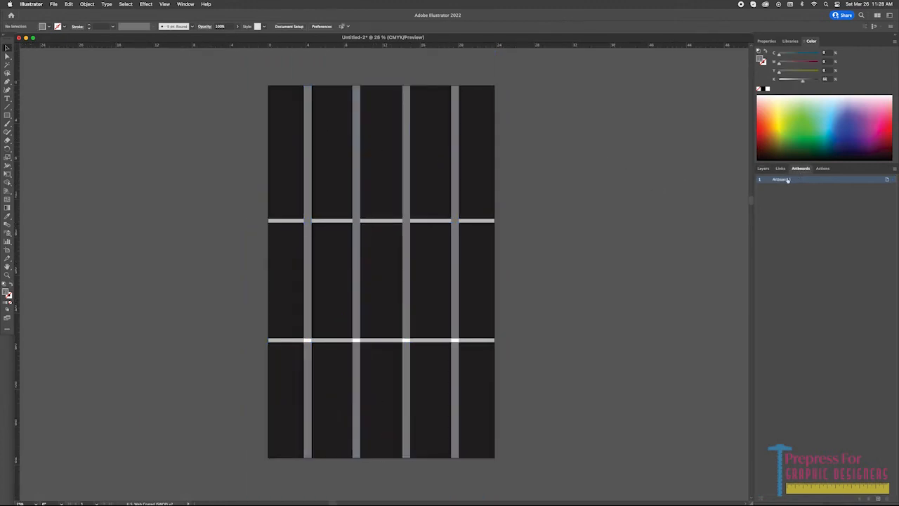
double_click(783, 179)
text(Overall)
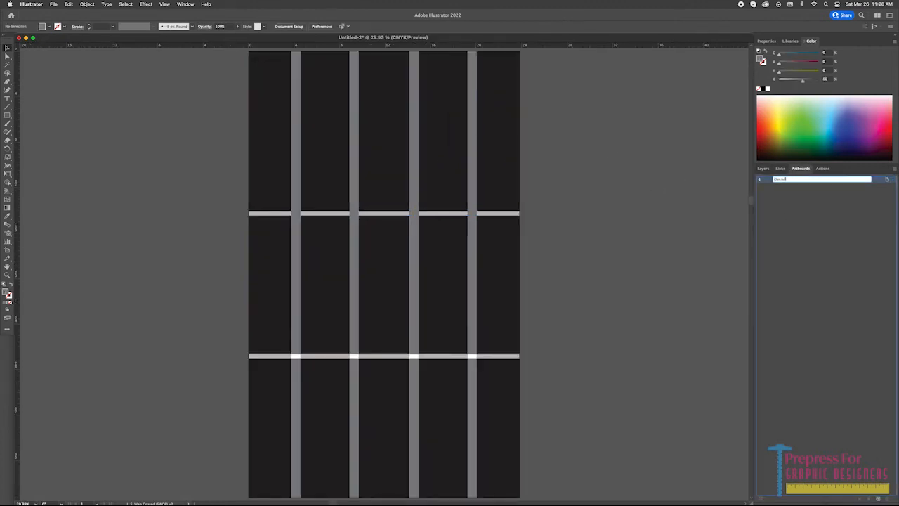
key(Return)
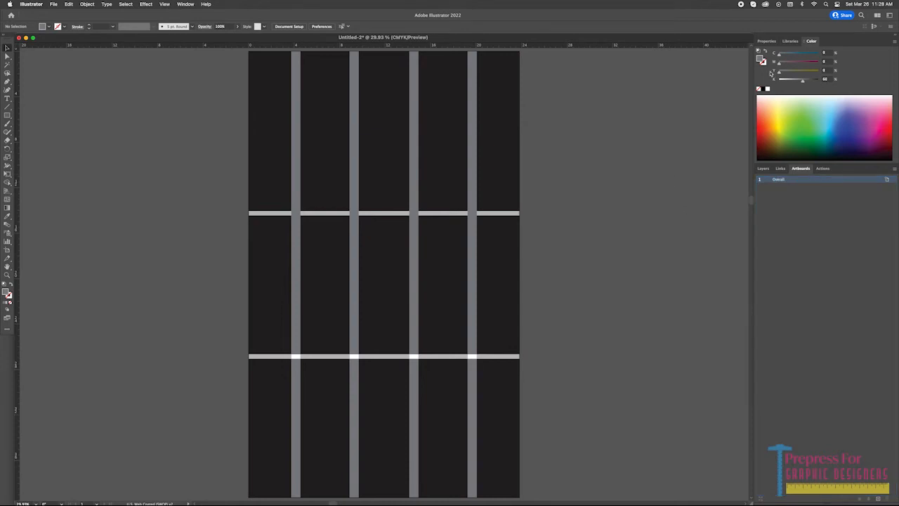
Rename the layer containing the panel grid as Artboards.
click(763, 170)
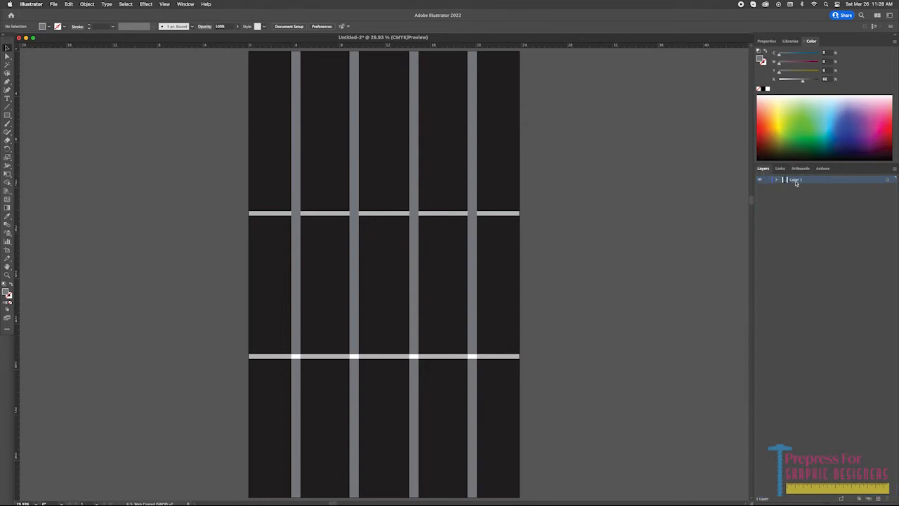
double_click(795, 181)
text(R)
text(rtboards)
key(Return)
Add two new layers above Artboards and name the lower one Artwork.
double_click(879, 498)
double_click(796, 188)
text(A)
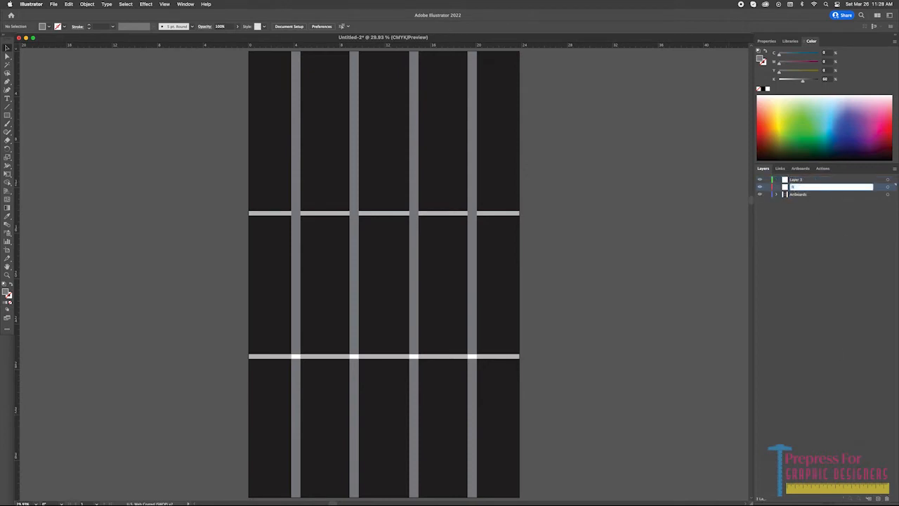
text(rtwork)
key(Return)
Rename the topmost layer as InstallGuides.
double_click(797, 180)
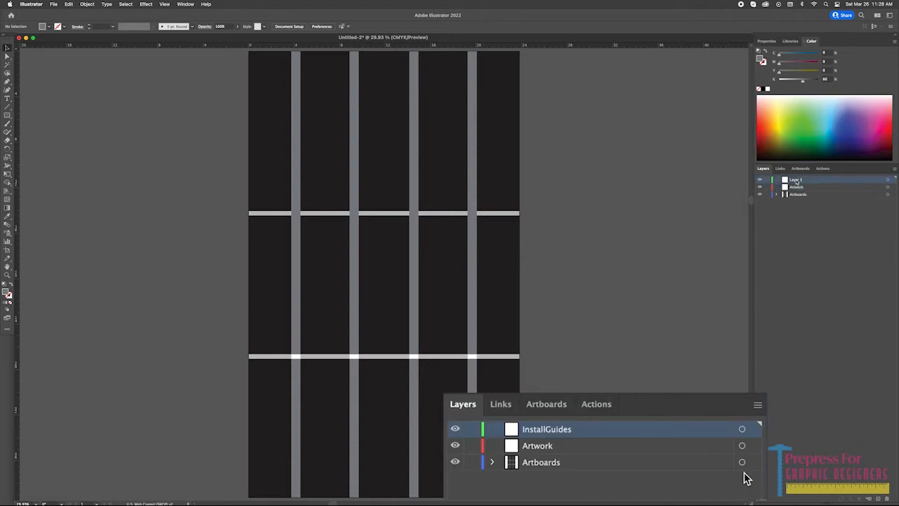
text(Inst)
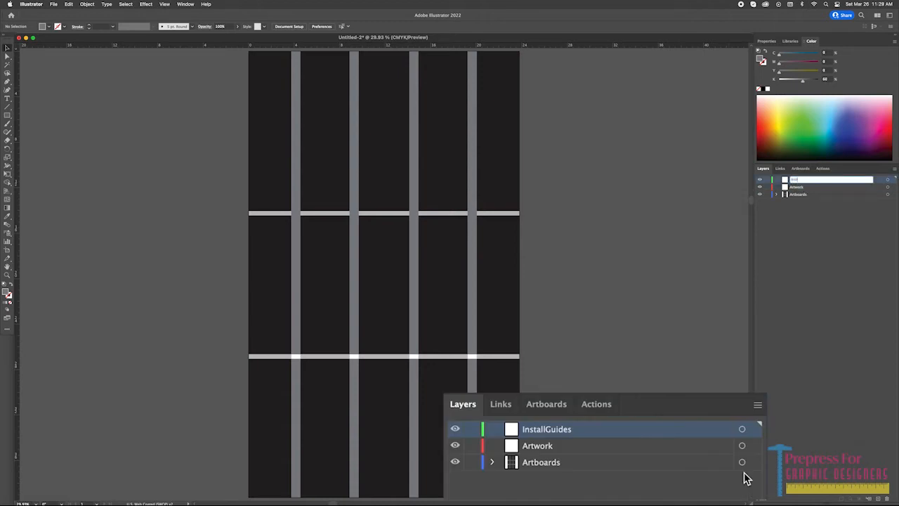
key(Return)
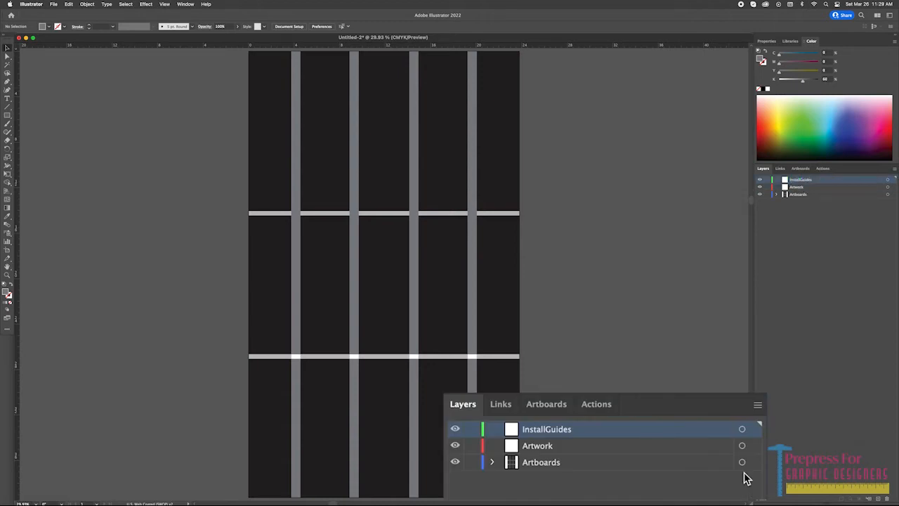
Copy the panel grid from the Artboards layer onto both the InstallGuides and Artwork layers.
click(892, 196)
drag(891, 195, 893, 180)
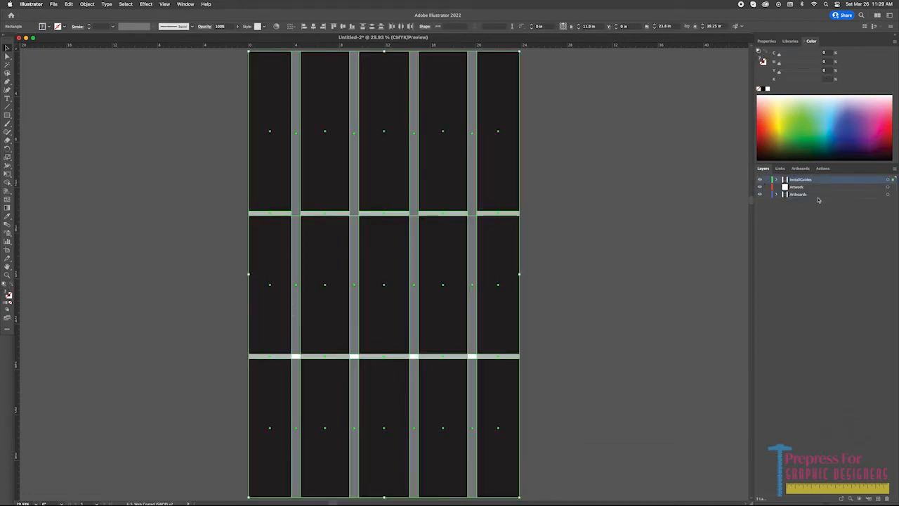
click(891, 195)
drag(892, 195, 893, 187)
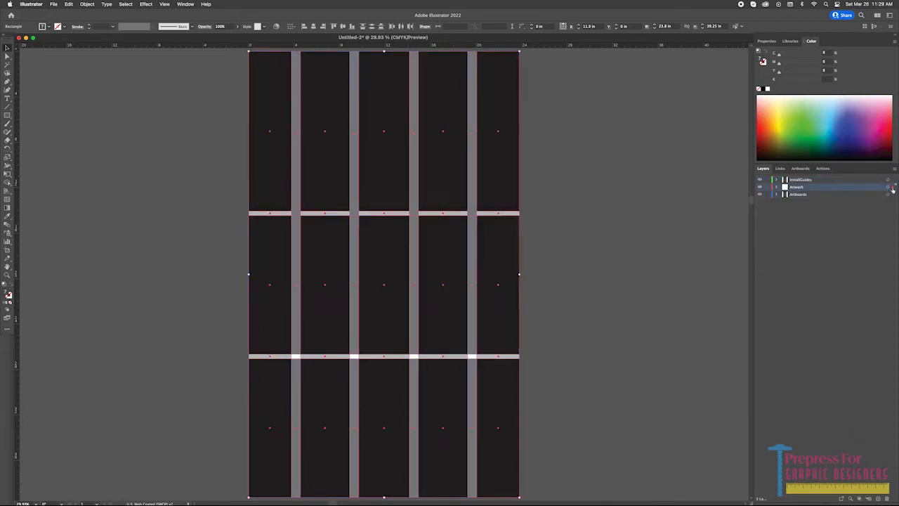
Convert the selected grid rectangles on the Artwork layer into individual artboards.
click(800, 169)
click(894, 171)
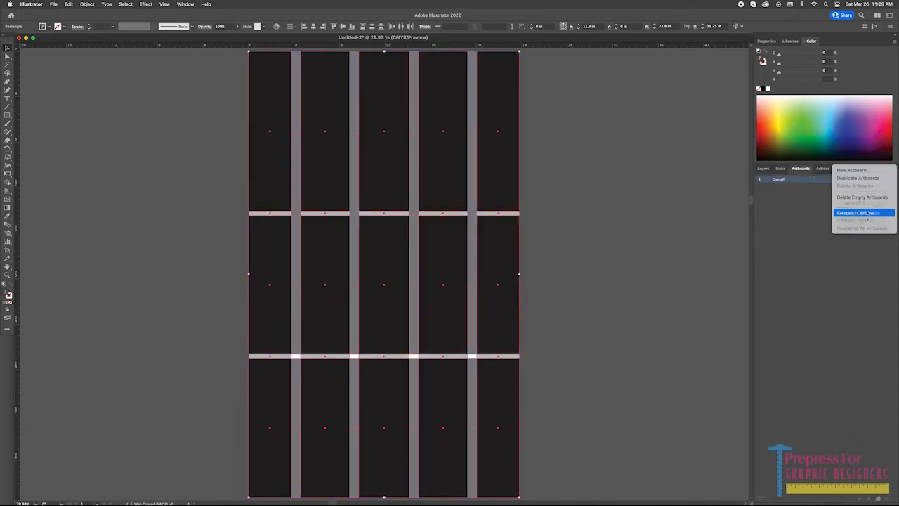
click(850, 205)
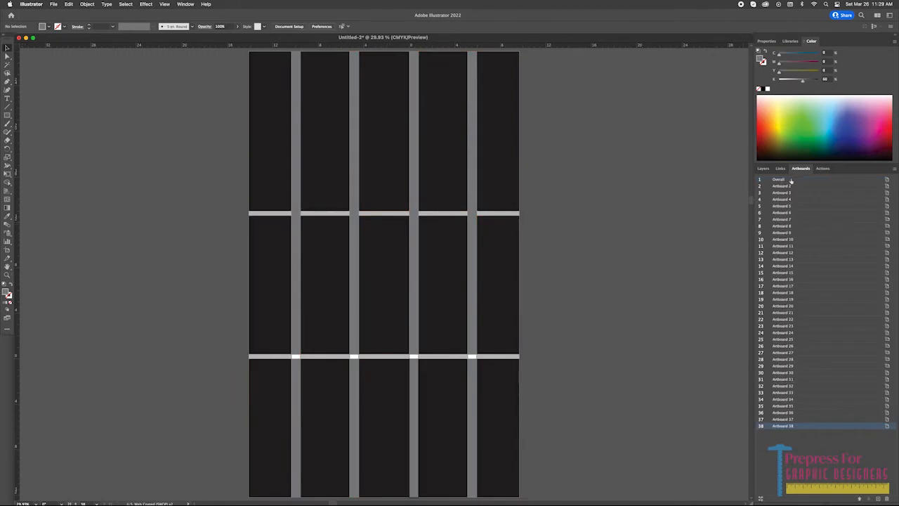
Hide the InstallGuides and Artboards layers and delete the Overall artboard.
click(762, 169)
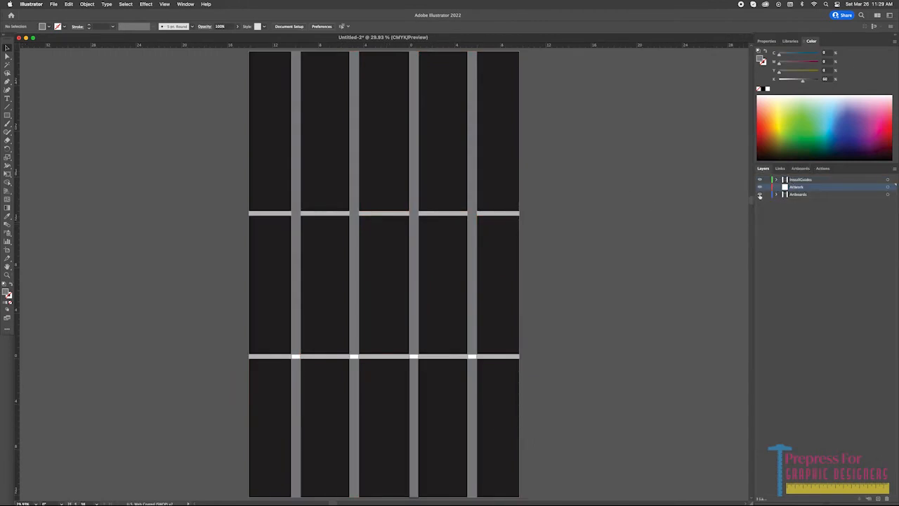
click(760, 179)
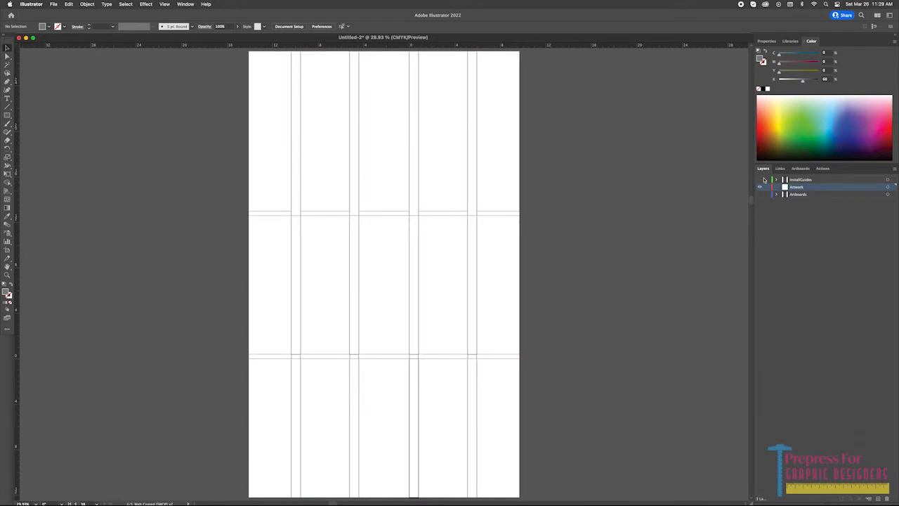
click(801, 169)
click(788, 180)
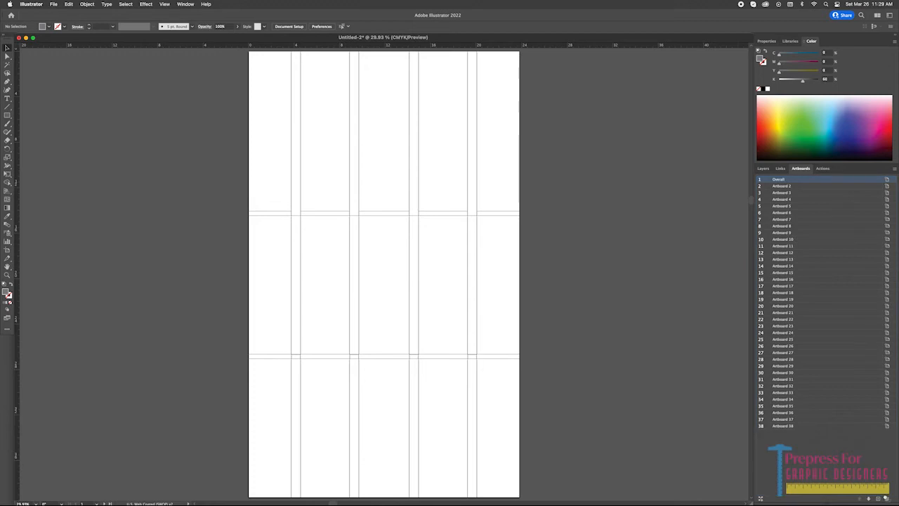
click(886, 498)
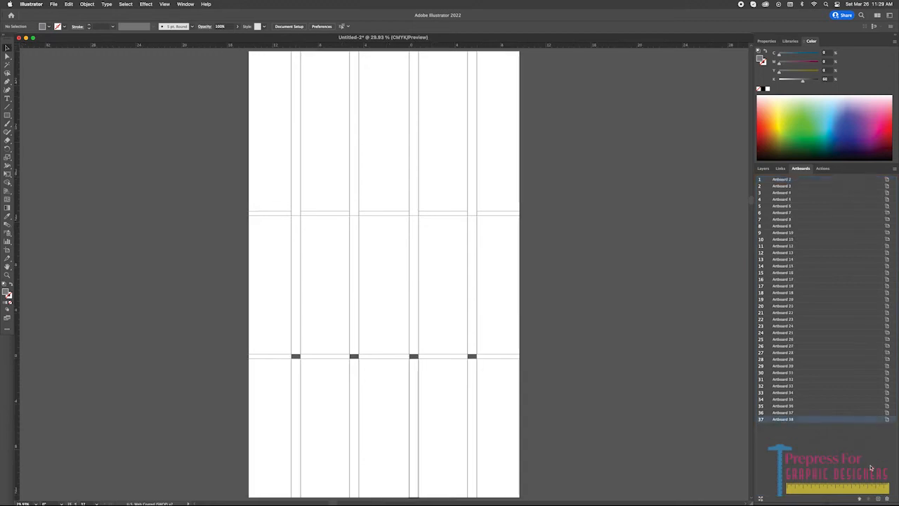
click(800, 182)
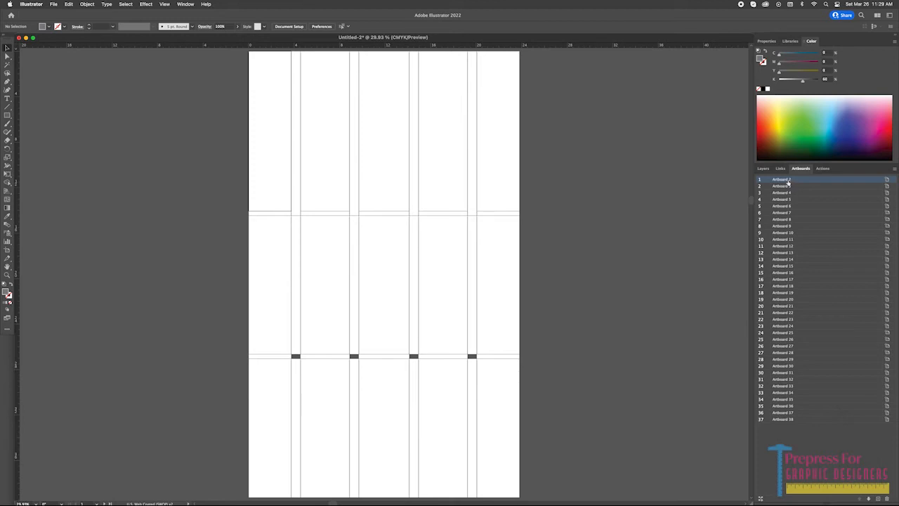
Show the Artboards layer again and select the first panel of the upper row for its dimensions.
click(767, 169)
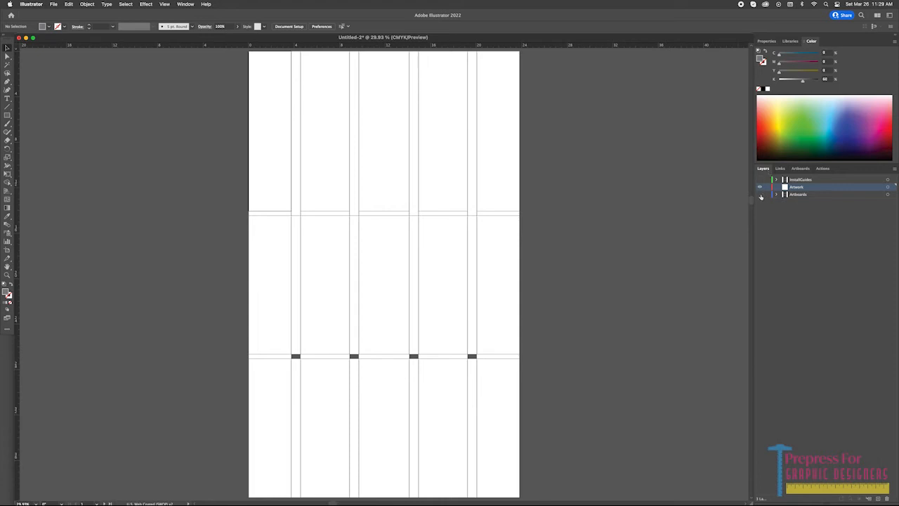
click(759, 195)
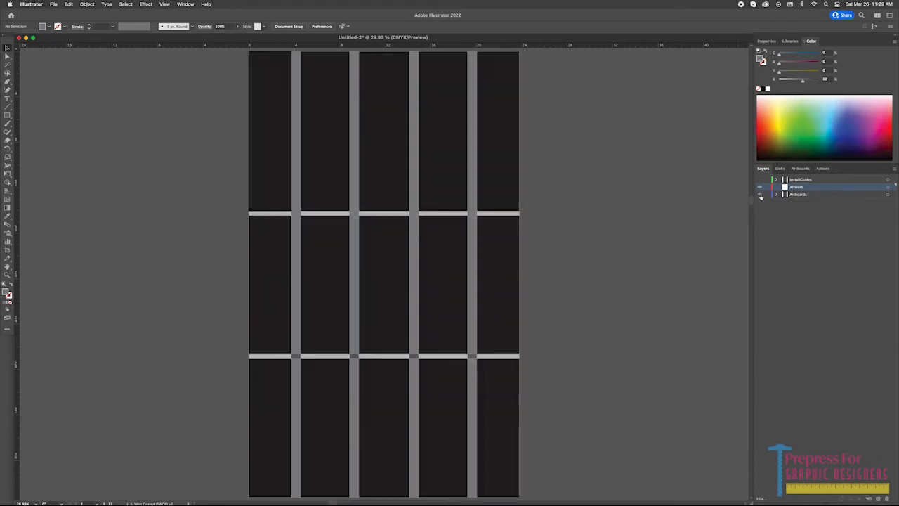
click(280, 155)
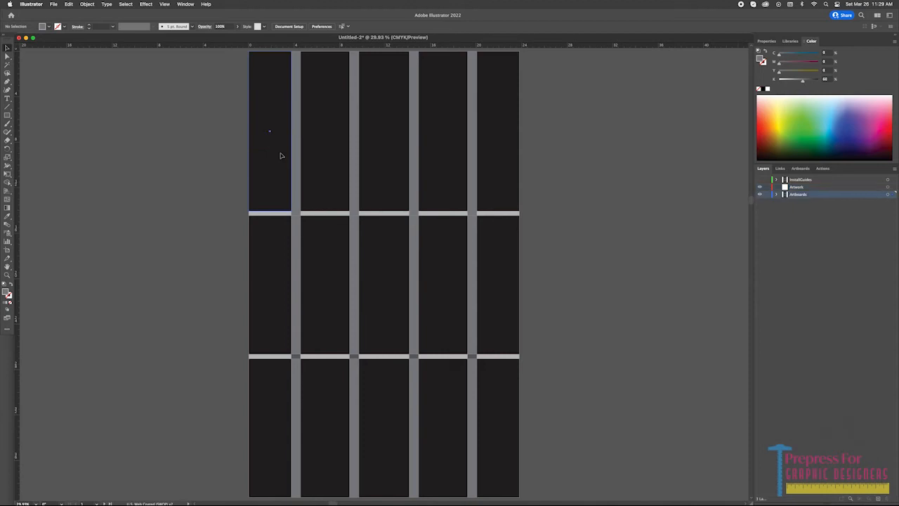
Rename the first artboard as W01_37.5x140.5 and open the second artboard's name for editing.
click(781, 169)
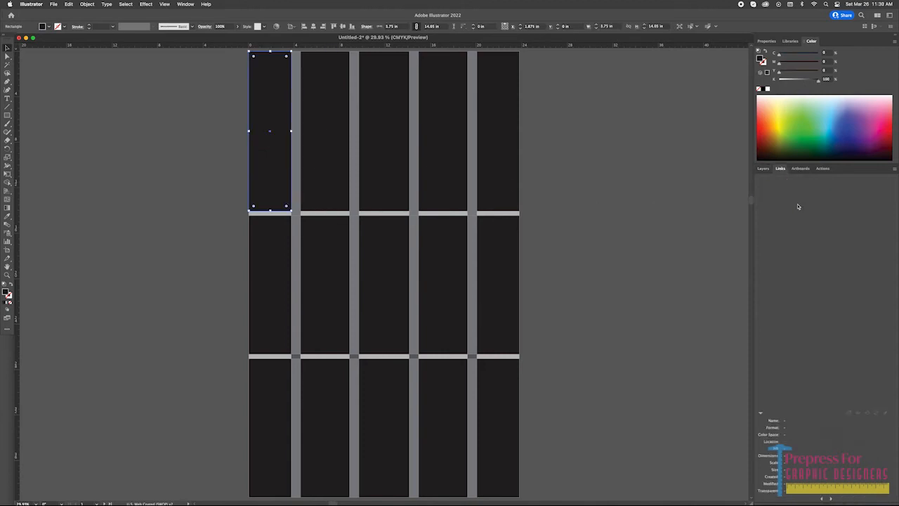
click(802, 170)
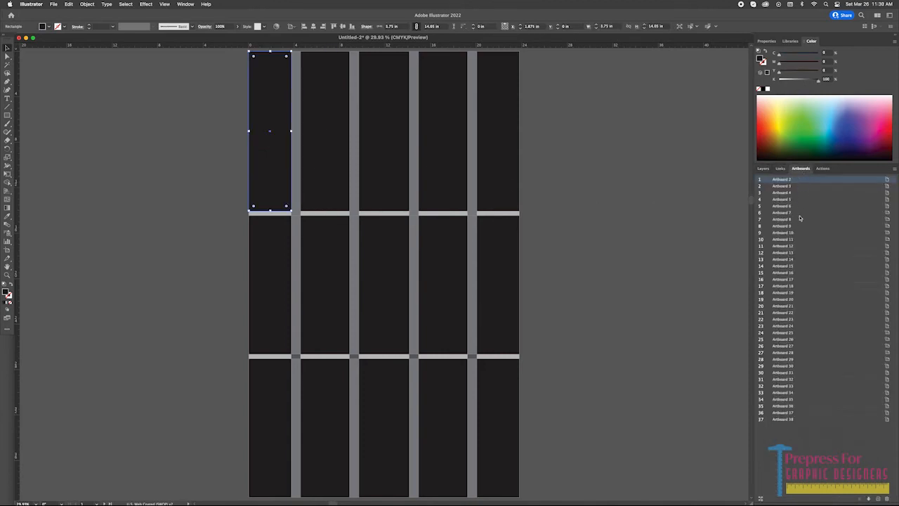
double_click(783, 180)
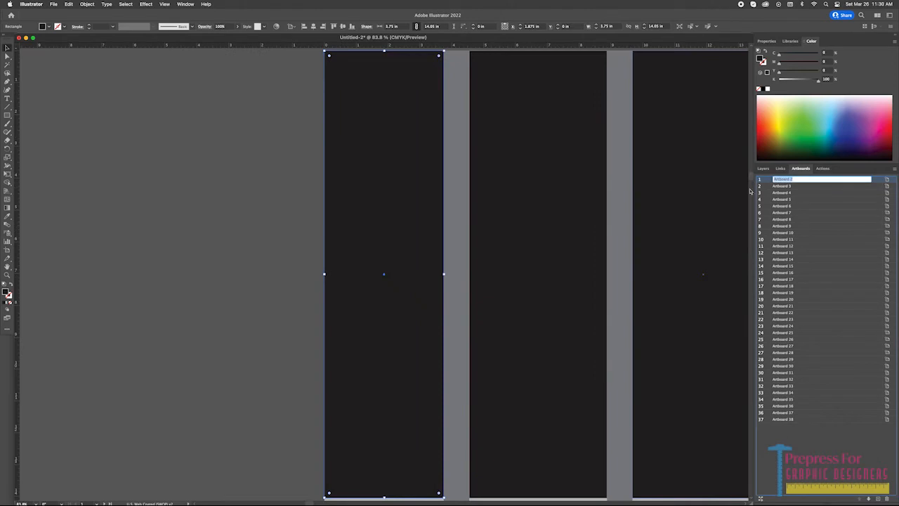
text(M)
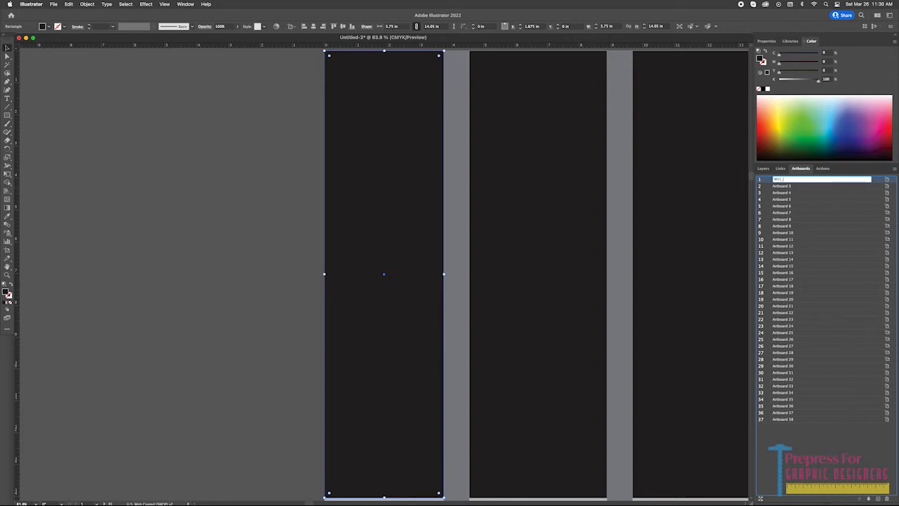
text(37.5x140.5)
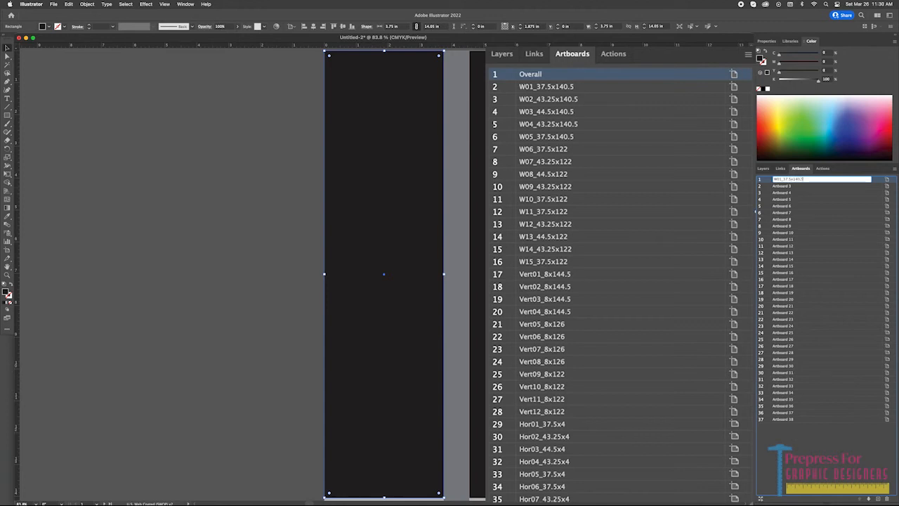
key(super+a)
key(Return)
click(786, 186)
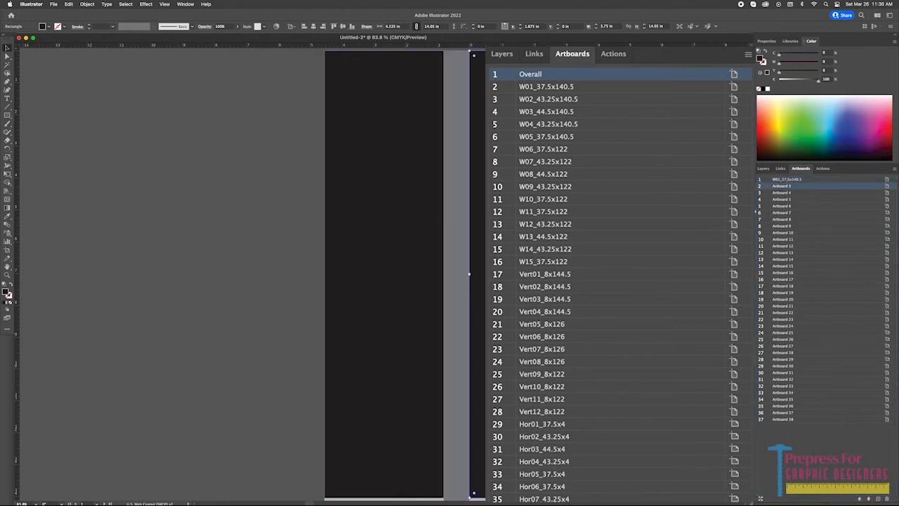
double_click(785, 186)
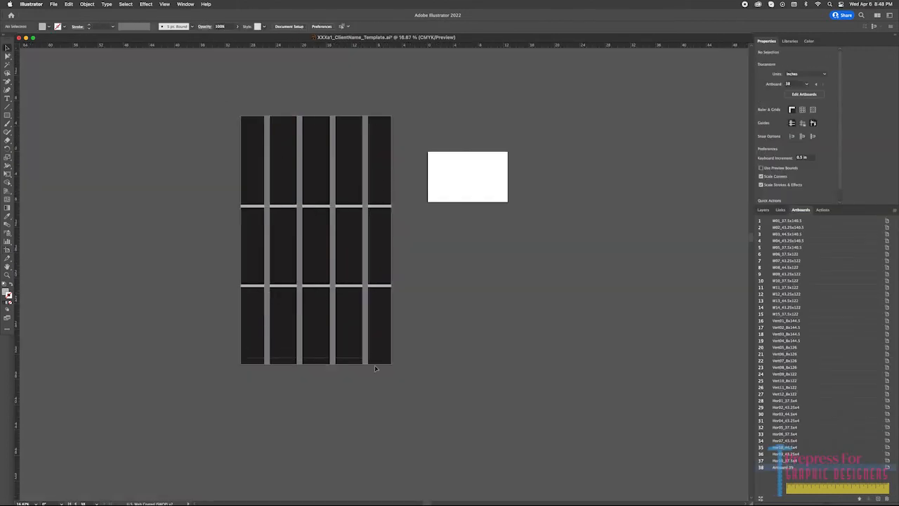
Select the complete panel grid and fit Artboard 39 to its bounds.
key(super+a)
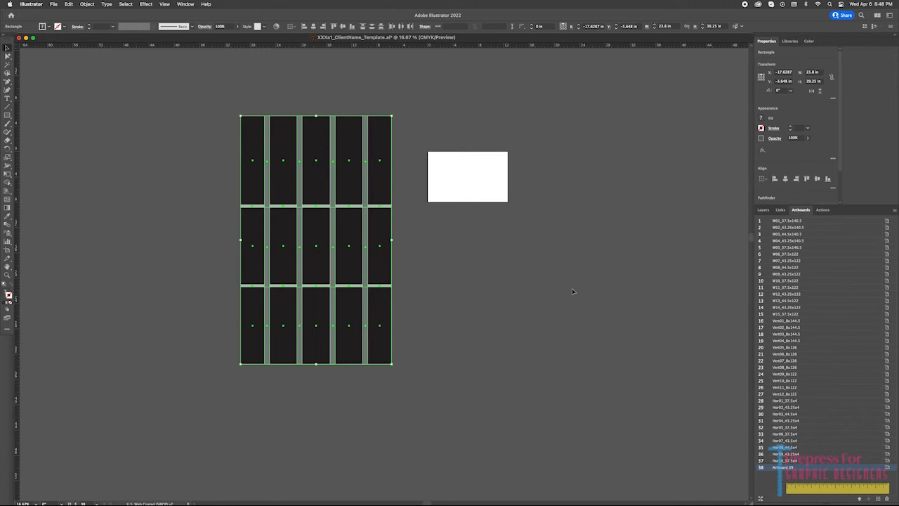
key(F5)
double_click(799, 467)
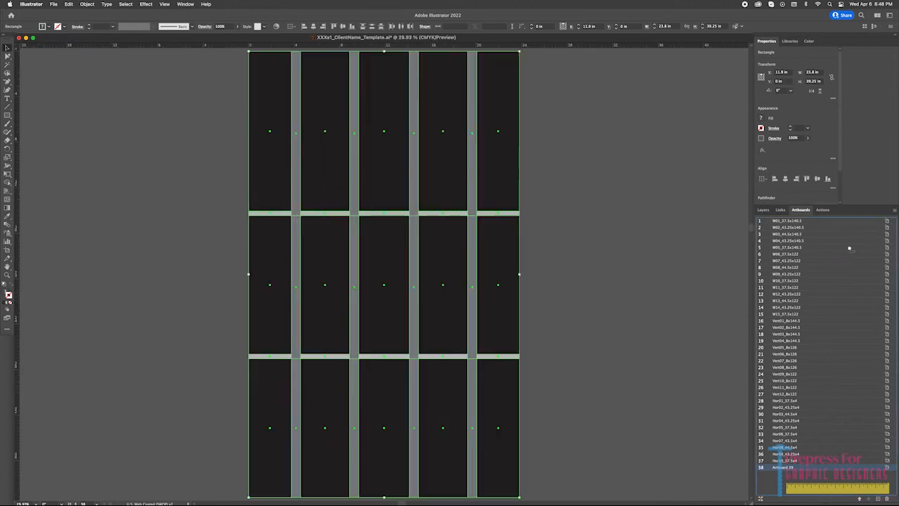
Move the artboard covering the whole grid to first in the list and rename it Overall.
drag(820, 219, 821, 220)
double_click(791, 221)
text(OverallGuides)
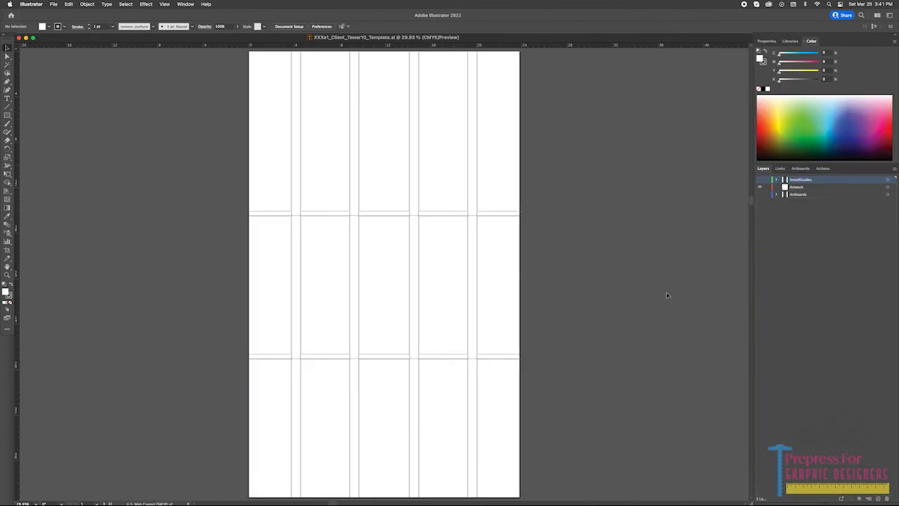
Resize artboard W01_37.5x140.5 about its center, adding 0.1 in to its 3.75 in width and 14.05 in height.
click(800, 169)
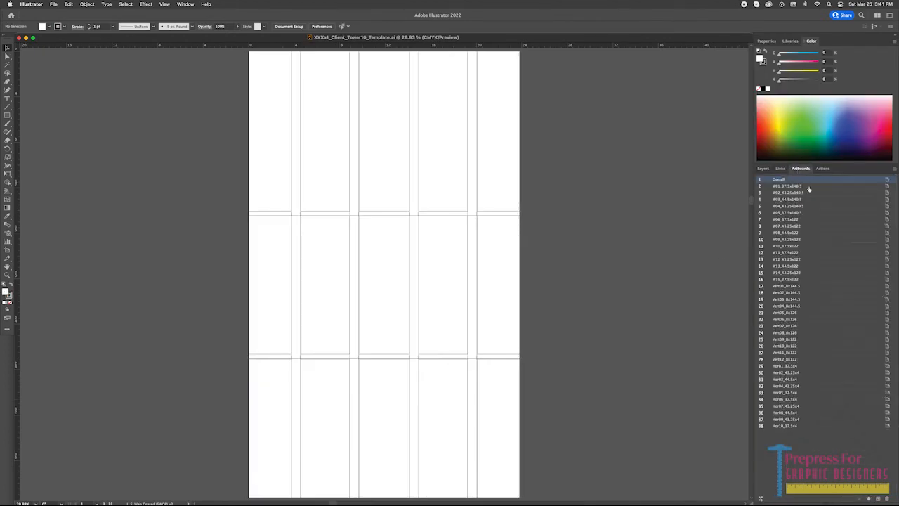
double_click(808, 186)
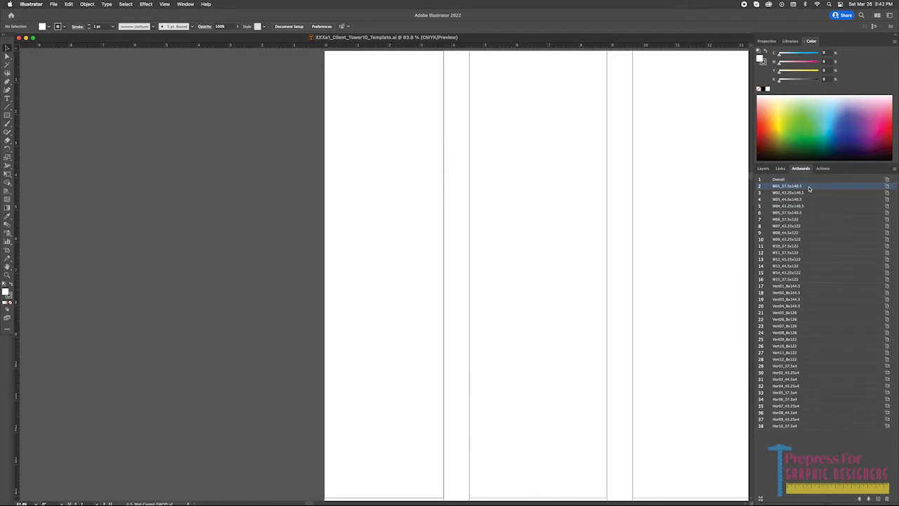
key(super+minus)
key(super+minus)
drag(679, 180, 482, 130)
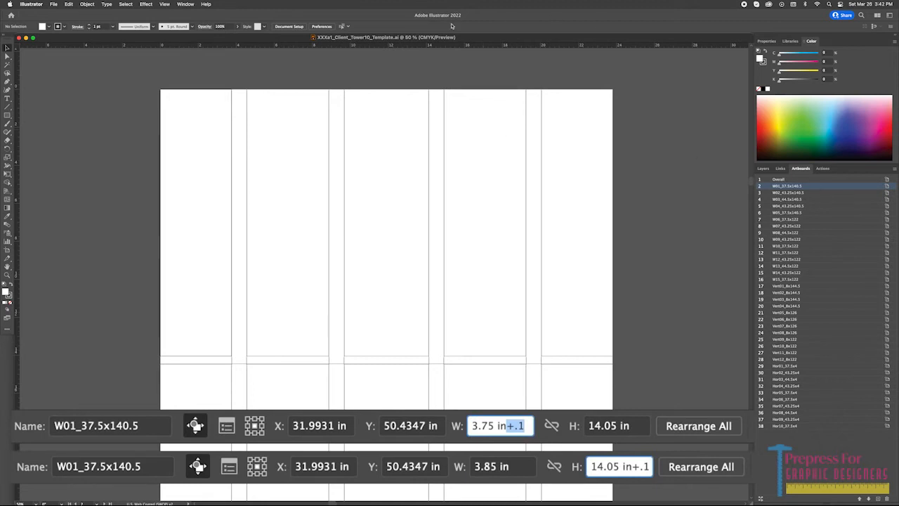
key(shift+o)
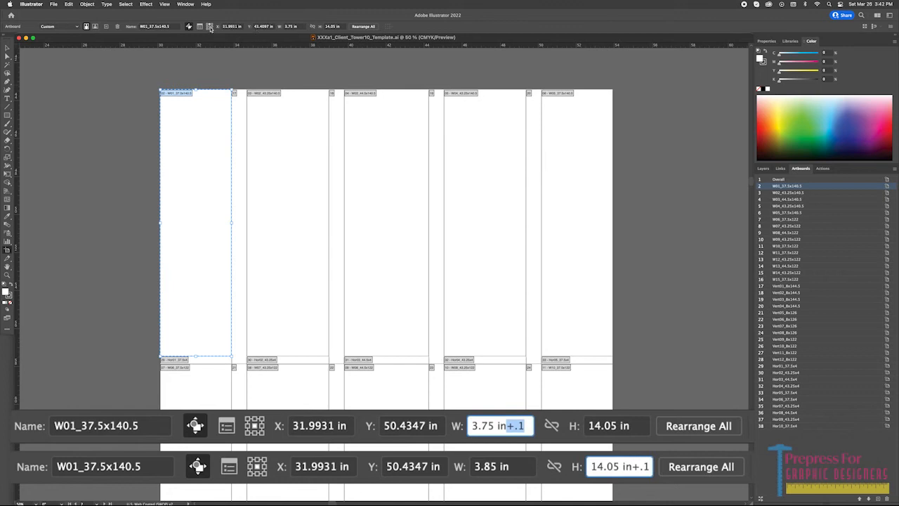
click(303, 27)
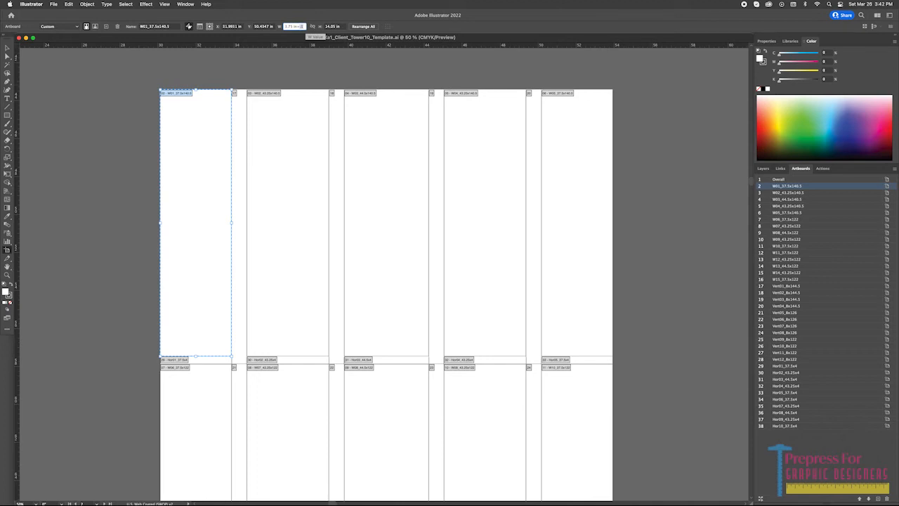
text(3.85)
key(Tab)
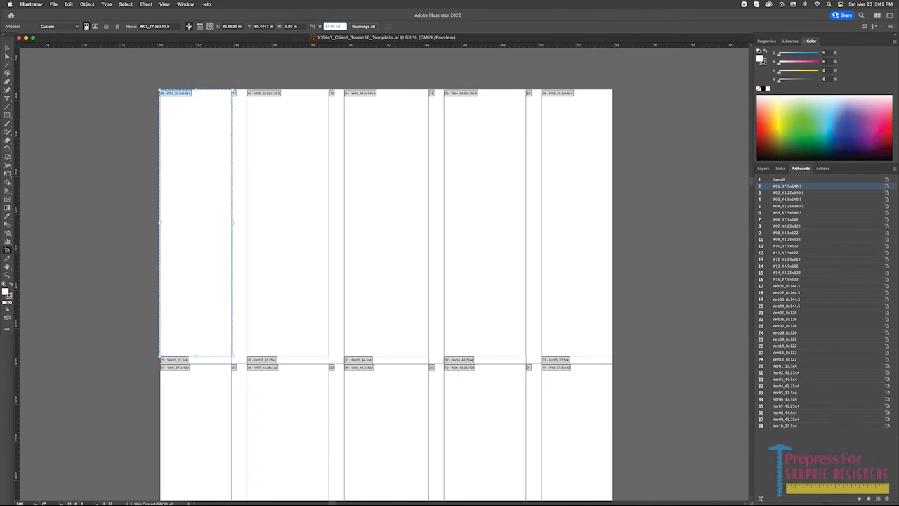
Add 0.1 in to the width and height of the remaining W artboards, W02 through W15.
click(787, 193)
click(787, 200)
click(787, 206)
click(786, 213)
scroll(386, 281, down, 5)
click(785, 219)
click(783, 232)
click(785, 246)
click(807, 253)
click(808, 266)
click(807, 279)
Add 0.2 in to the width and height of artboard Vert01_8x144.5.
click(809, 286)
scroll(541, 199, up, 5)
scroll(541, 199, up, 3)
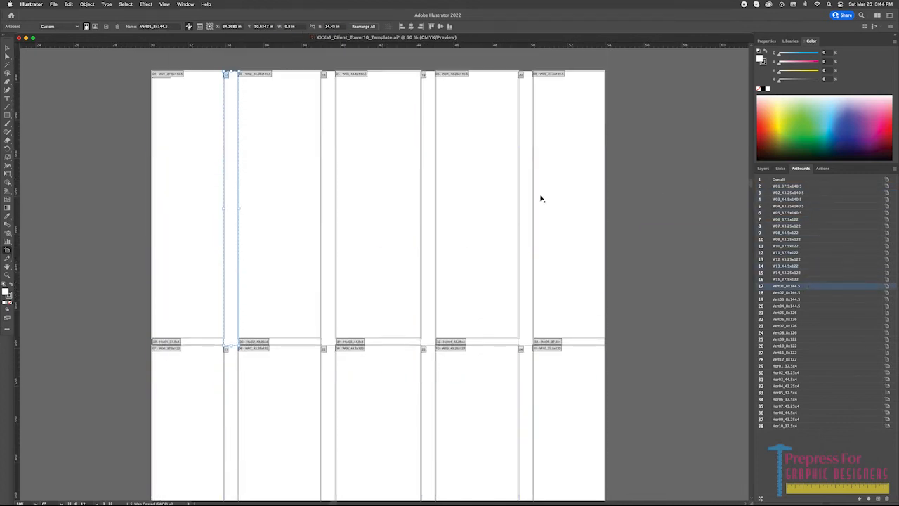
click(300, 26)
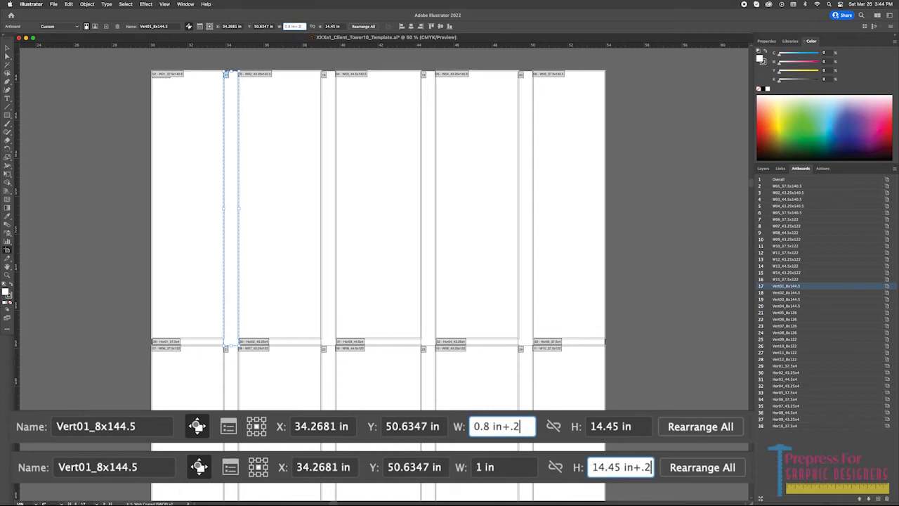
key(Tab)
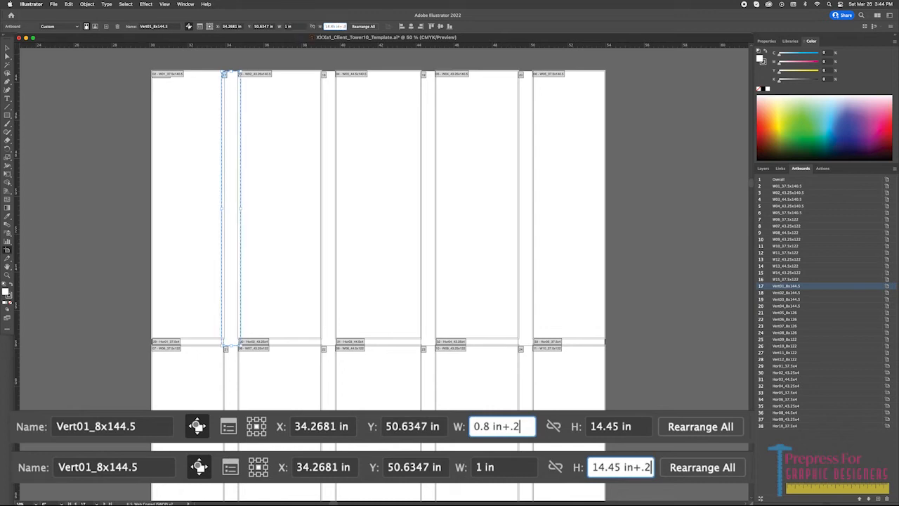
key(Return)
Add 0.2 in to the width and height of the remaining Vert artboards.
click(329, 211)
click(302, 27)
text(+.2)
click(231, 393)
scroll(341, 255, down, 5)
click(520, 281)
click(302, 26)
text(+.2)
key(Return)
click(786, 345)
Add 0.4 in to the width and height of the artboards Hor01 through Hor06.
click(785, 366)
click(785, 379)
click(785, 399)
click(342, 27)
text(+.4)
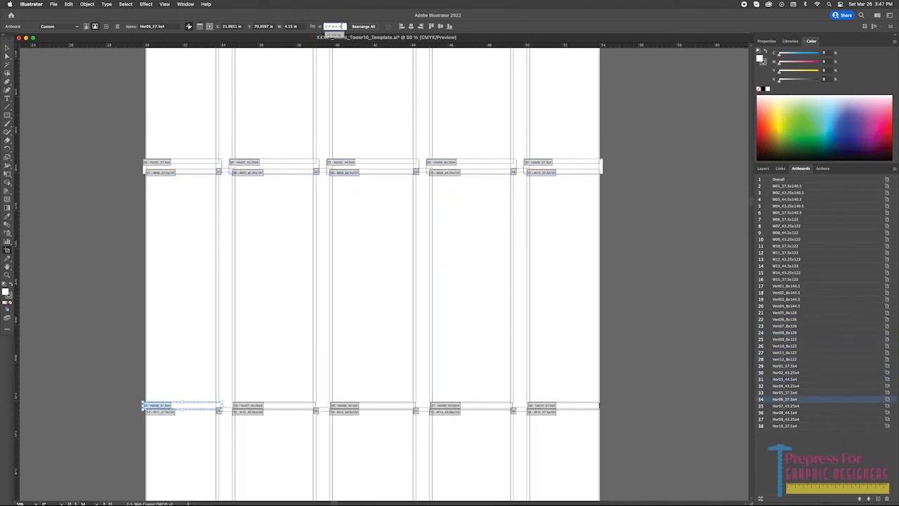
key(Return)
Add 0.4 in to the width and height of the remaining artboards, Hor07 through Hor10.
click(273, 406)
click(374, 405)
click(472, 406)
click(564, 406)
click(338, 26)
text(+.4)
key(Return)
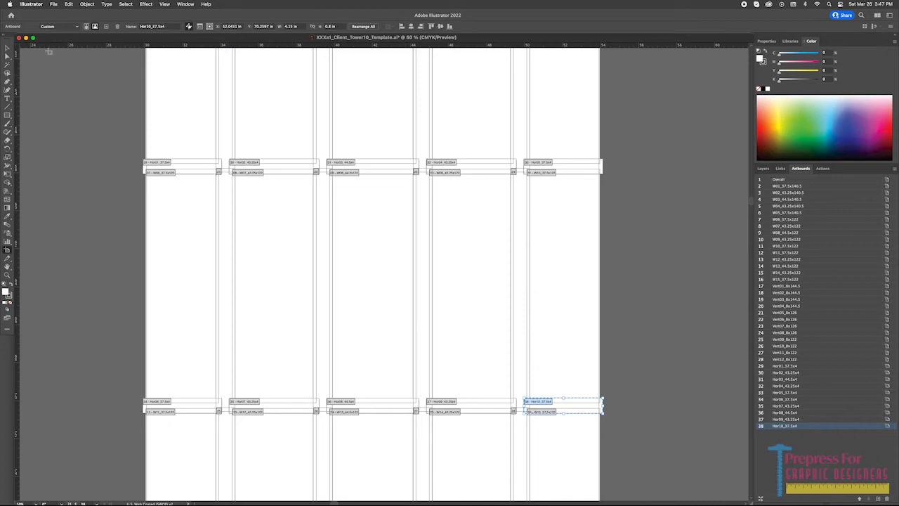
Finish editing the artboards and turn on the visibility of the InstallGuides layer.
click(8, 48)
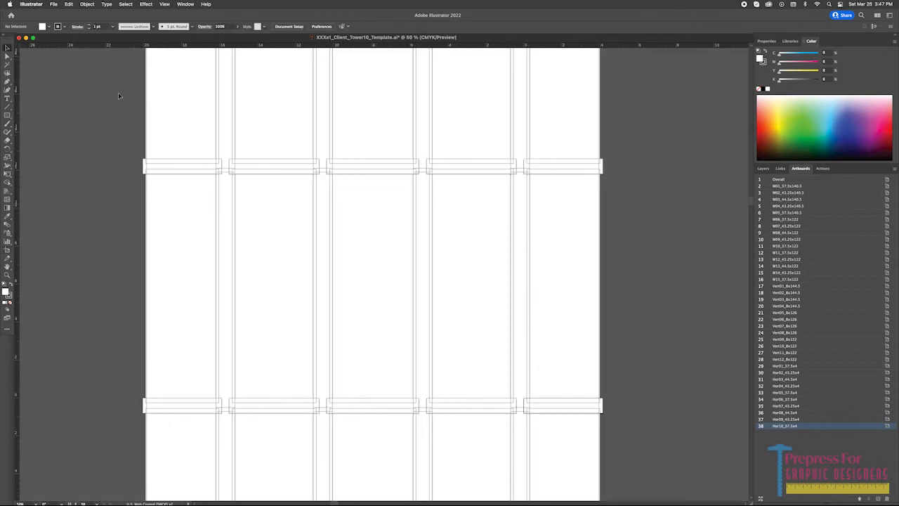
drag(118, 94, 204, 272)
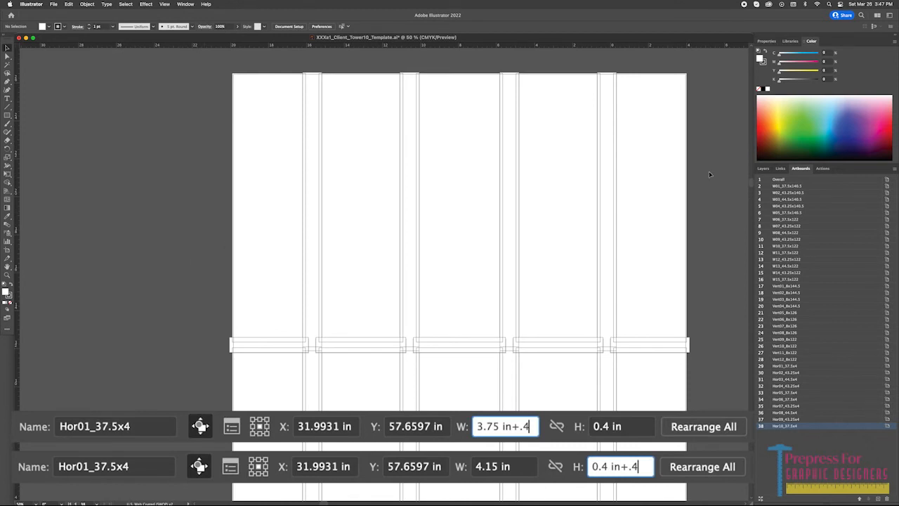
click(771, 170)
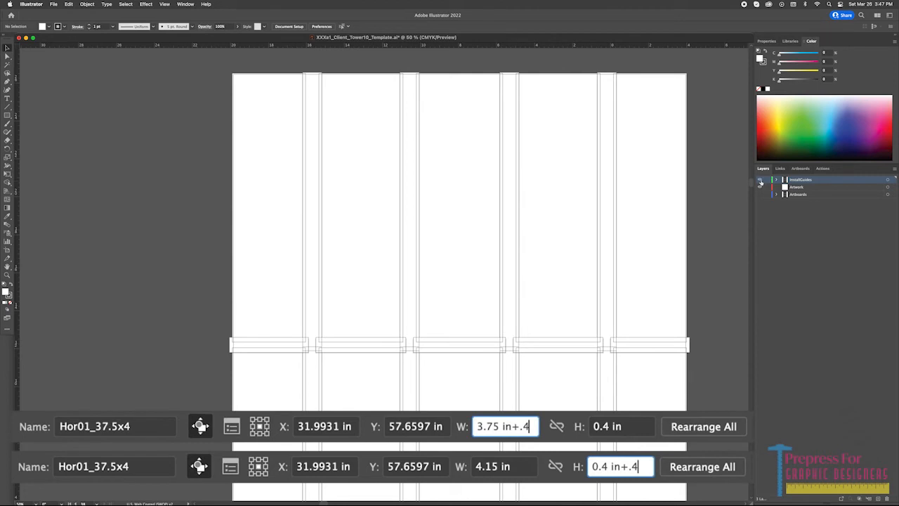
click(760, 180)
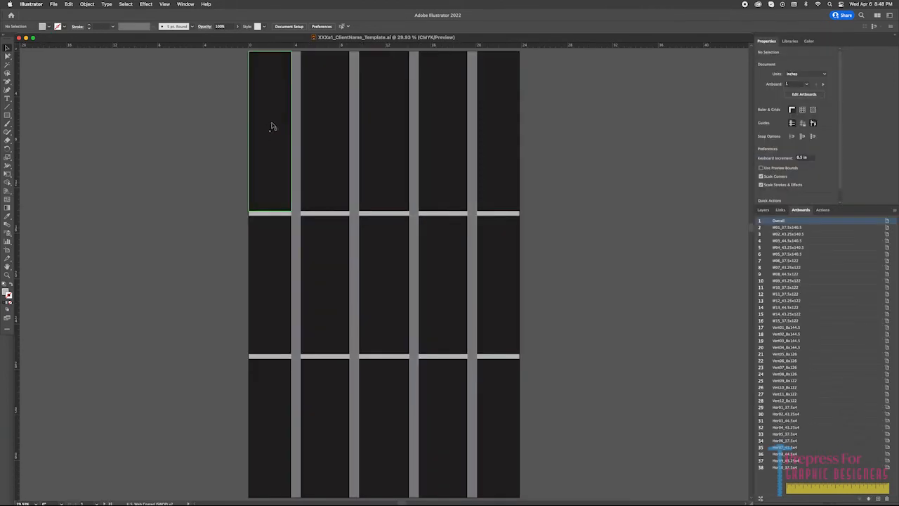
Select all black panels by matching appearance, recolor them to 100% cyan with 0% black, and lower their opacity.
click(273, 126)
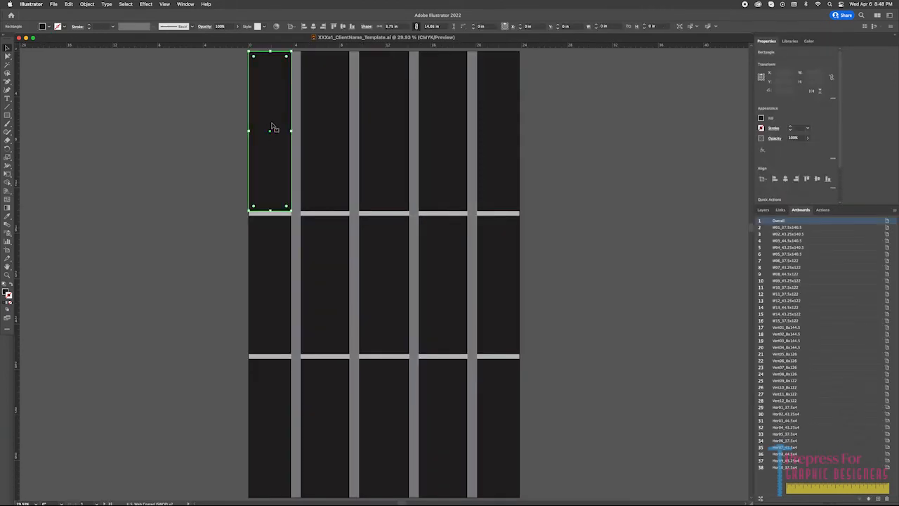
click(125, 5)
mouse_move(145, 86)
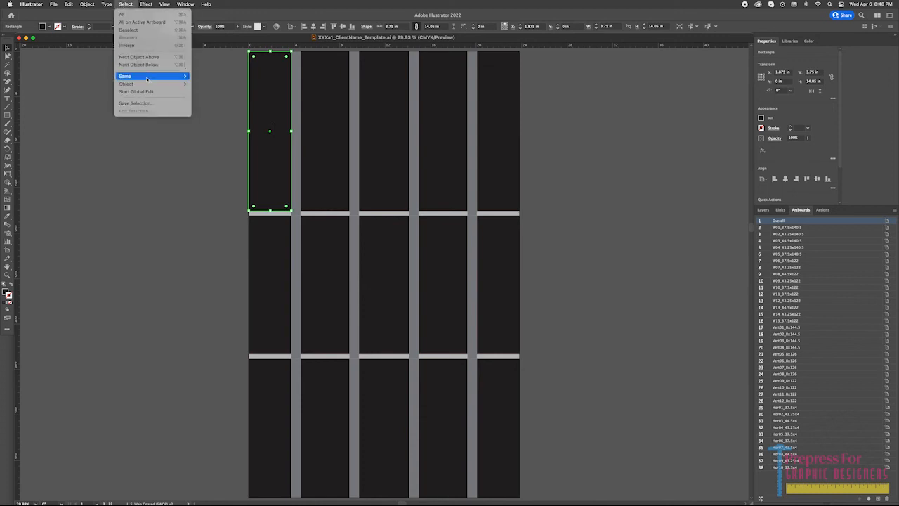
click(220, 92)
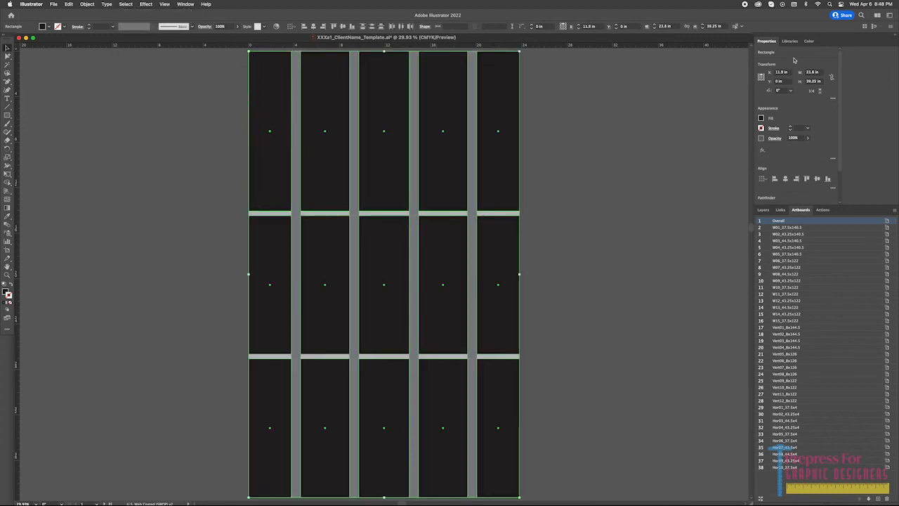
click(810, 41)
click(828, 53)
text(100)
key(Tab)
key(Tab)
key(Tab)
text(0)
key(Return)
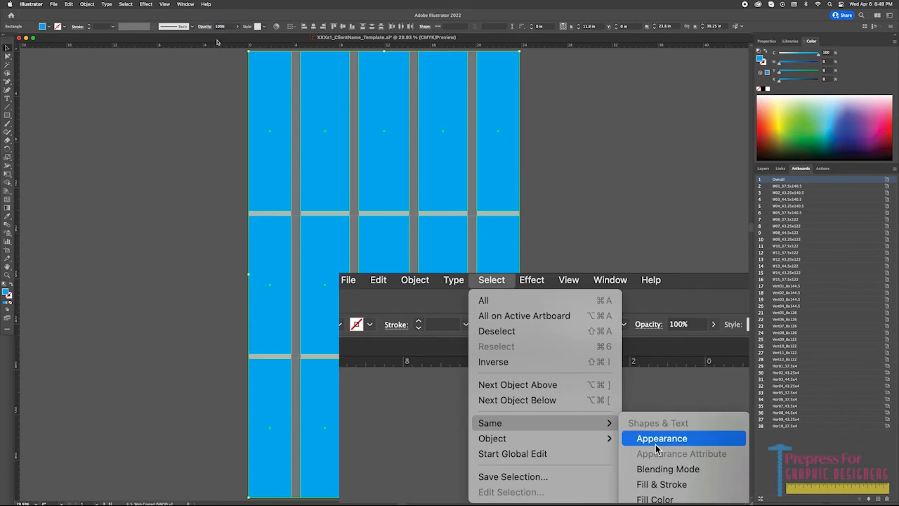
key(Return)
Select all vertical strips by matching appearance, recolor them to 100% magenta with 0% black, and set their opacity to 40%.
click(296, 80)
click(132, 5)
mouse_move(79, 4)
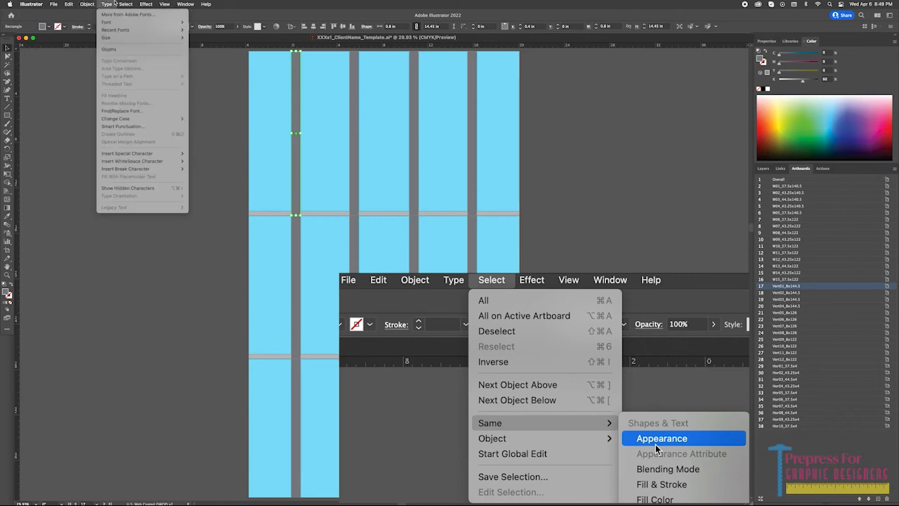
mouse_move(140, 76)
click(213, 85)
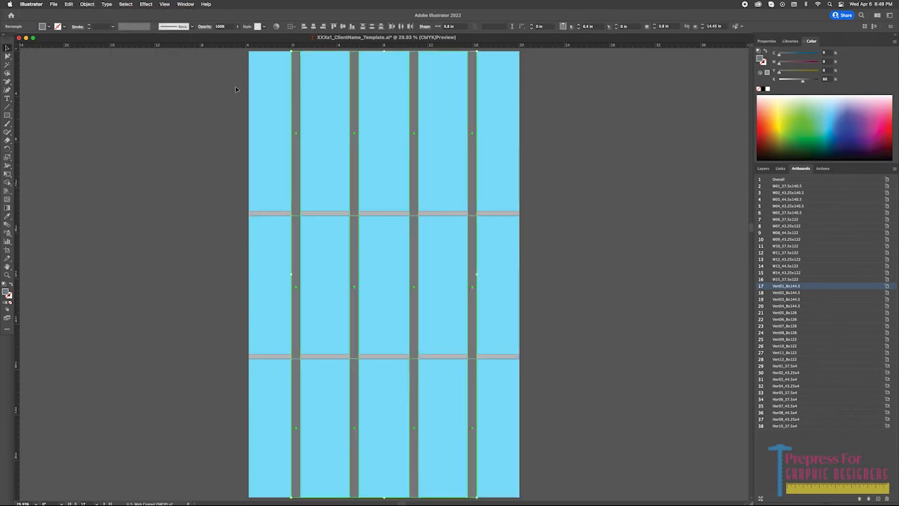
drag(811, 66, 775, 82)
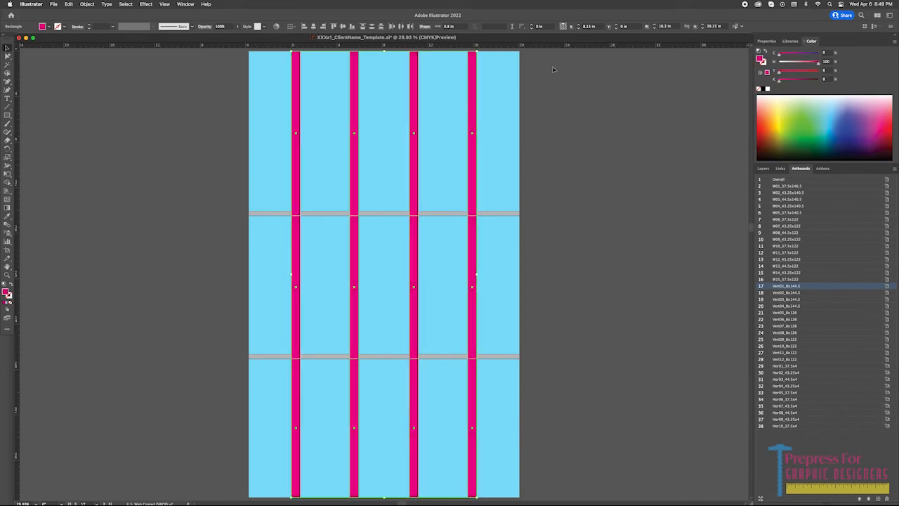
click(219, 26)
text(40)
key(Return)
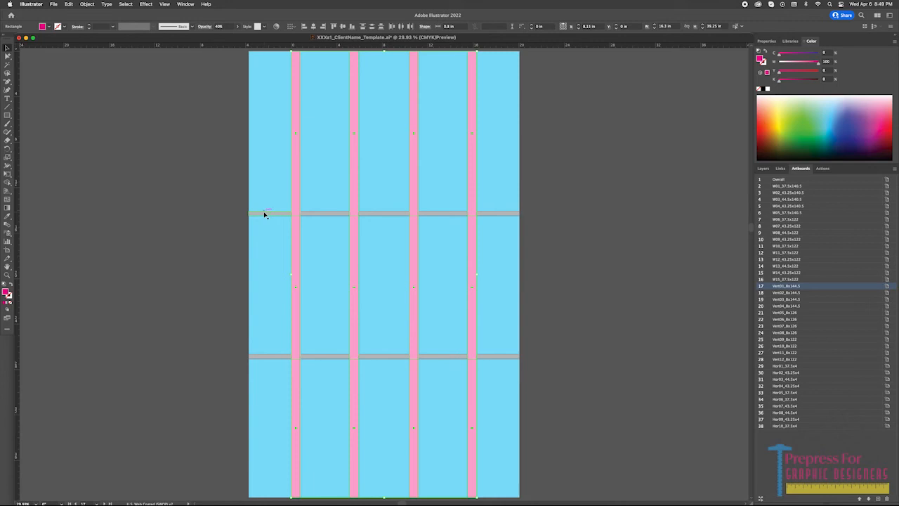
Select all horizontal strips by matching appearance, recolor them to 100% yellow with 0% black, and set their opacity to 40%.
click(265, 214)
click(125, 3)
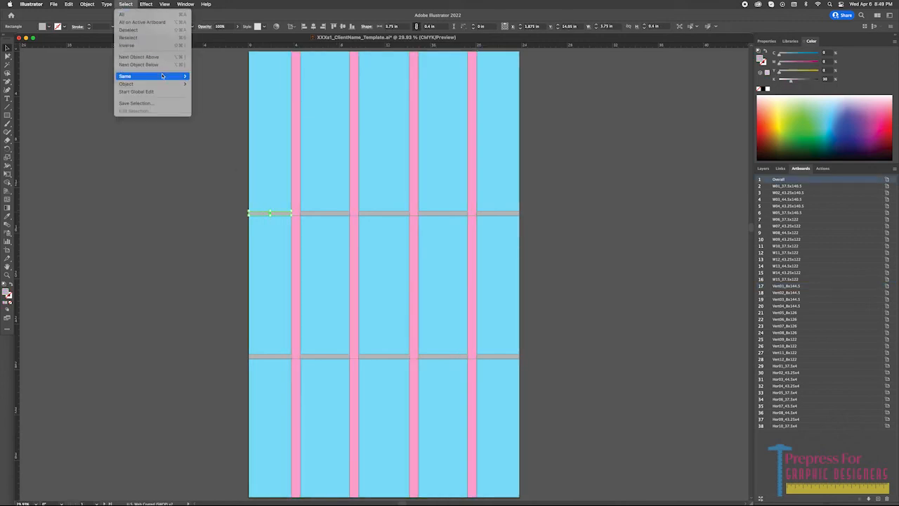
click(205, 83)
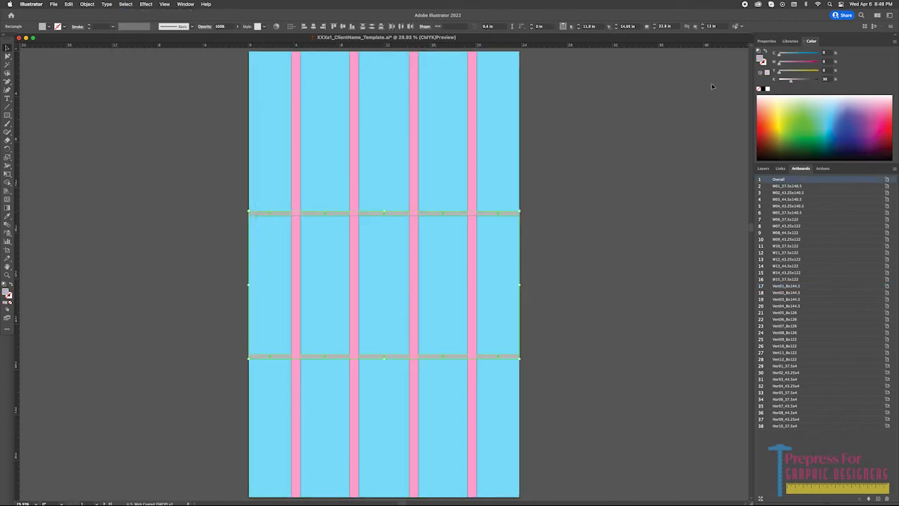
drag(792, 85, 817, 78)
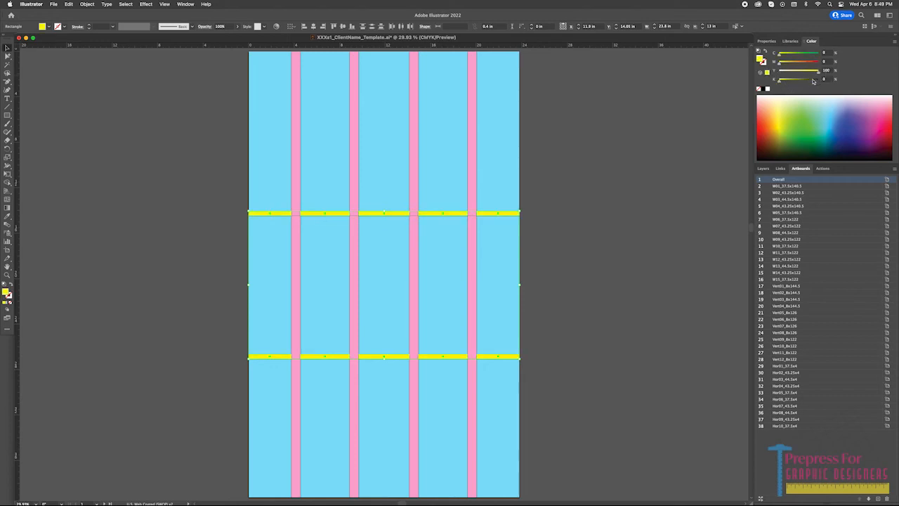
click(220, 26)
text(40)
key(Return)
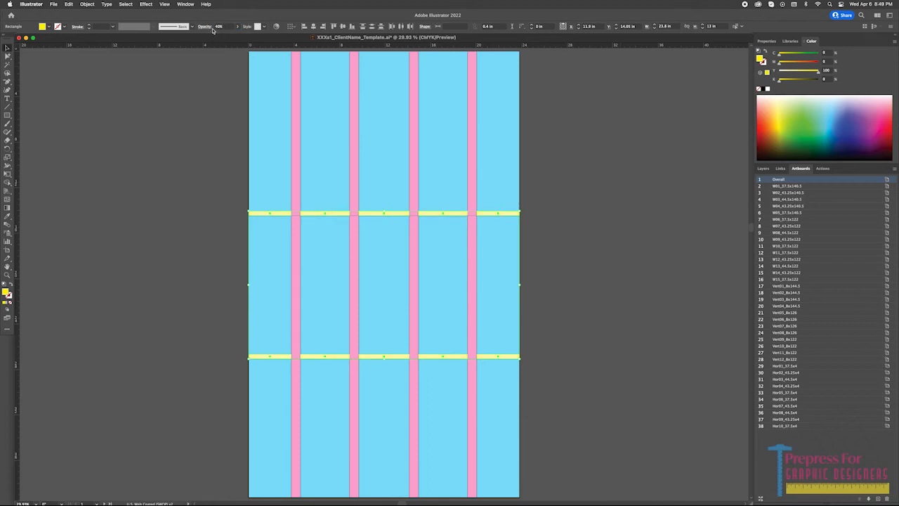
Create a text label reading W01 on the Install Guides layer, beside the grid.
click(198, 99)
click(763, 168)
key(t)
key(Tab)
key(Tab)
text(180)
key(Return)
click(174, 125)
text(W01)
Size the W01 label to 110 pt and place copies of it across the top row of panels.
click(359, 26)
text(120)
click(359, 27)
drag(238, 125, 325, 130)
text(110)
key(Return)
drag(325, 130, 385, 130)
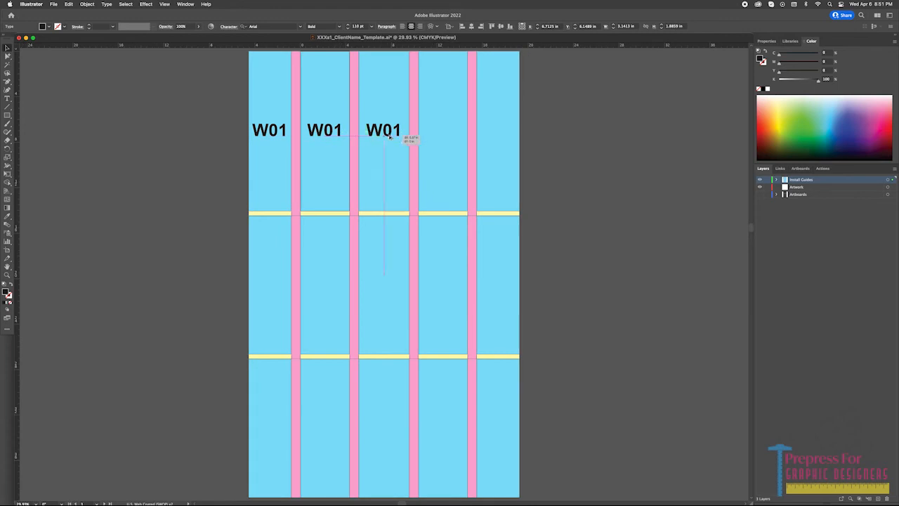
Copy the panel labels to the middle and bottom rows and number them W06 through W15.
drag(325, 130, 326, 424)
click(277, 27)
double_click(270, 283)
text(W06)
double_click(325, 283)
text(W07)
click(270, 393)
click(277, 27)
text(1112)
drag(383, 425, 403, 425)
text(13)
Add the stacked text label Vertical 01, copy it onto the top row's vertical strips, and number the copies 02 through 04.
click(191, 81)
text(Vertical 01)
drag(197, 141, 353, 133)
drag(354, 134, 471, 133)
text(23)
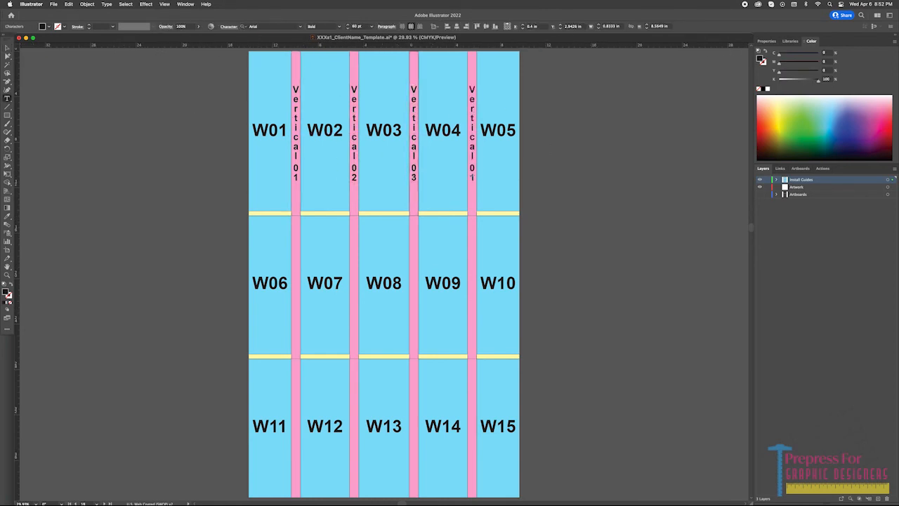
text(4)
Copy the vertical strip labels to the middle and bottom rows and number them Vertical 05 through Vertical 12.
click(800, 169)
drag(354, 133, 354, 287)
text(567)
drag(296, 287, 296, 428)
text(091012)
Create a Hor01 text label beside the grid at 30 pt with its tracking set to 300.
drag(262, 138, 205, 221)
text(Hor01)
click(766, 41)
click(819, 156)
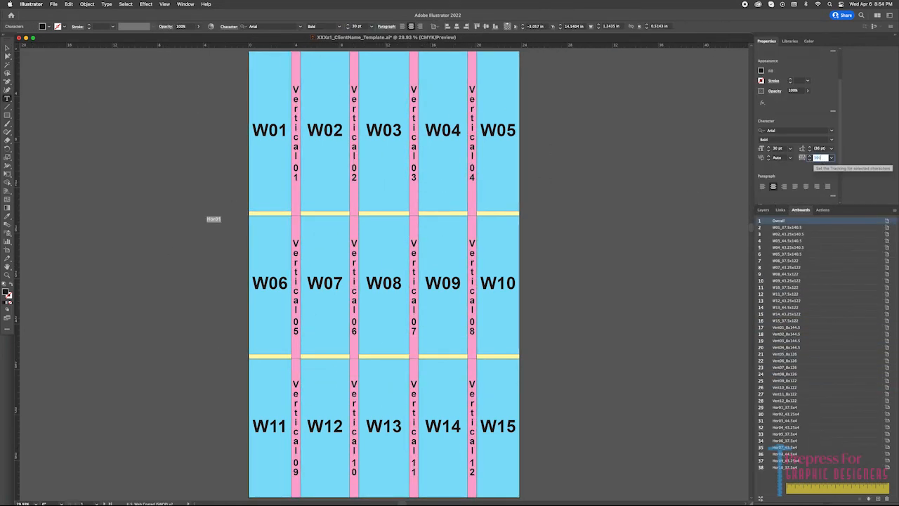
text(300)
Copy the Hor01 label onto the other horizontal strips, numbering the upper row 02 through 05 and continuing through the lower row.
drag(252, 265, 461, 245)
drag(155, 248, 248, 247)
drag(248, 247, 345, 247)
drag(346, 247, 444, 247)
drag(444, 248, 536, 249)
text(2345)
scroll(136, 247, up, 5)
scroll(267, 276, down, 5)
text(7)
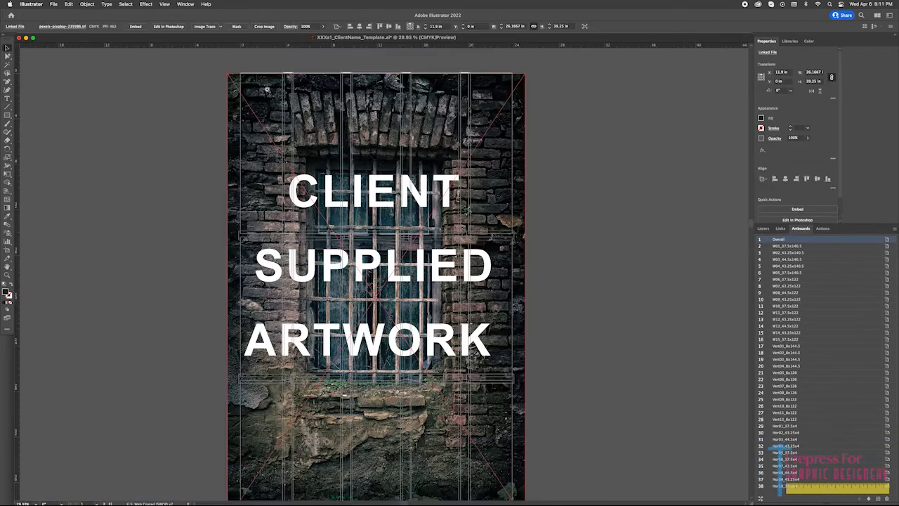
drag(267, 89, 325, 92)
Center the linked brick image vertically on the Overall artboard and scale it proportionally to 39.35 in high.
click(567, 27)
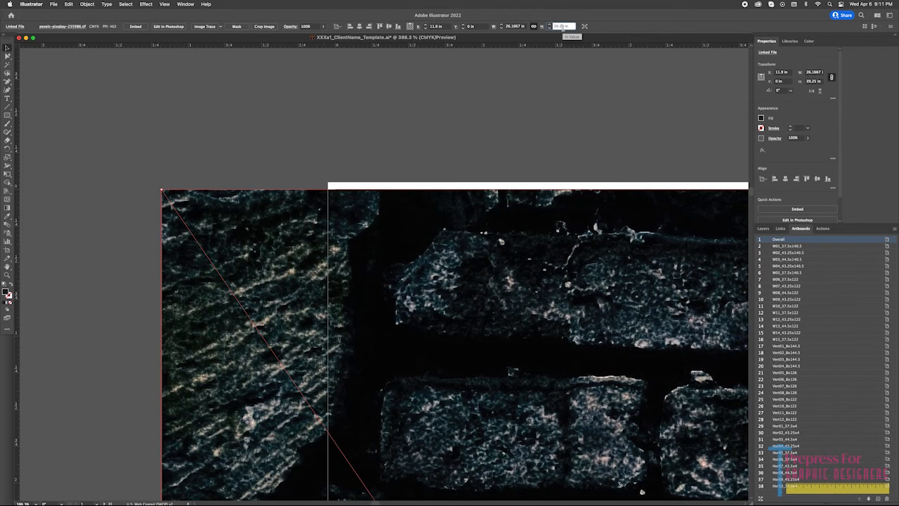
key(Up)
click(411, 27)
click(389, 26)
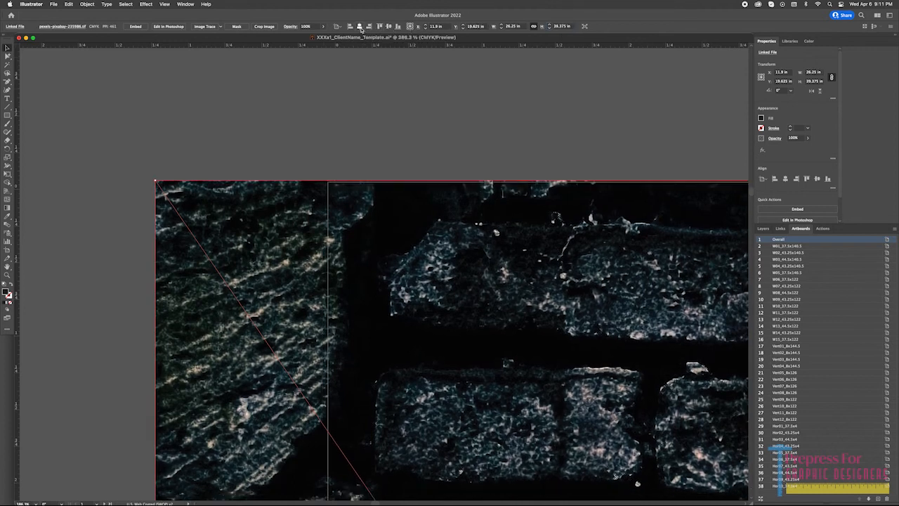
click(565, 26)
key(BackSpace)
key(BackSpace)
key(Return)
click(282, 143)
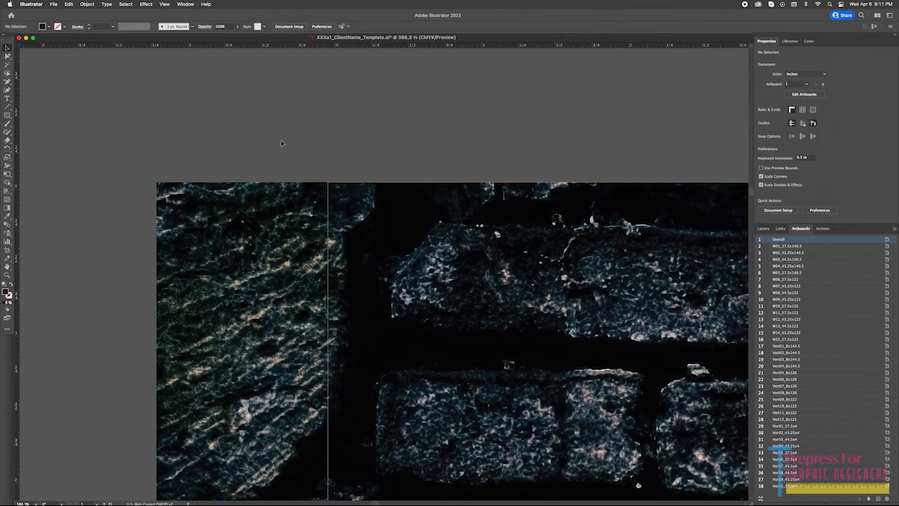
Enlarge the linked image proportionally to 39.5 in high so that it covers the bleed of artboard Vert01.
drag(711, 160, 269, 159)
click(494, 201)
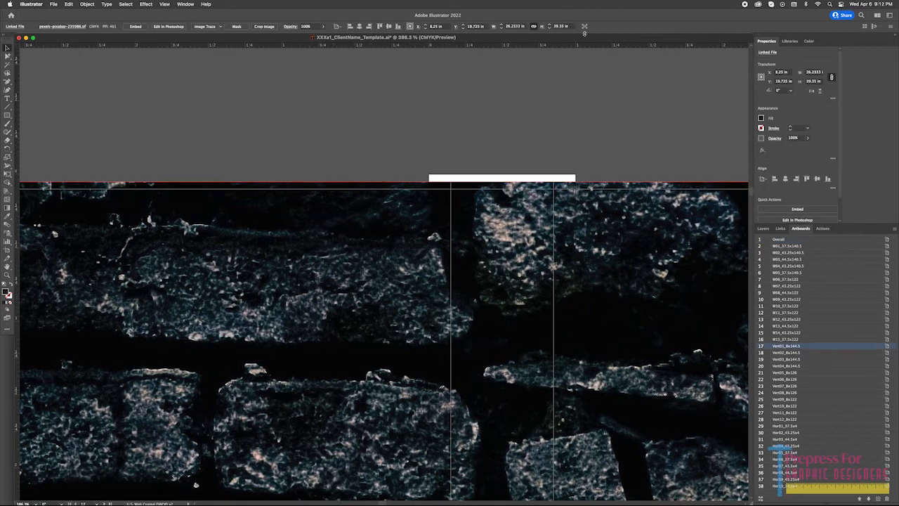
click(563, 27)
key(BackSpace)
key(BackSpace)
text(4)
key(Return)
click(562, 27)
key(BackSpace)
text(5)
key(Return)
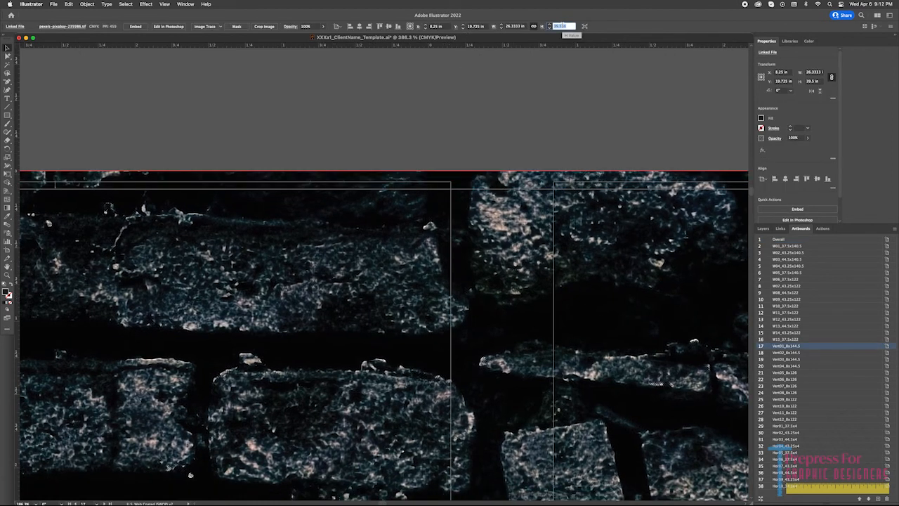
click(520, 135)
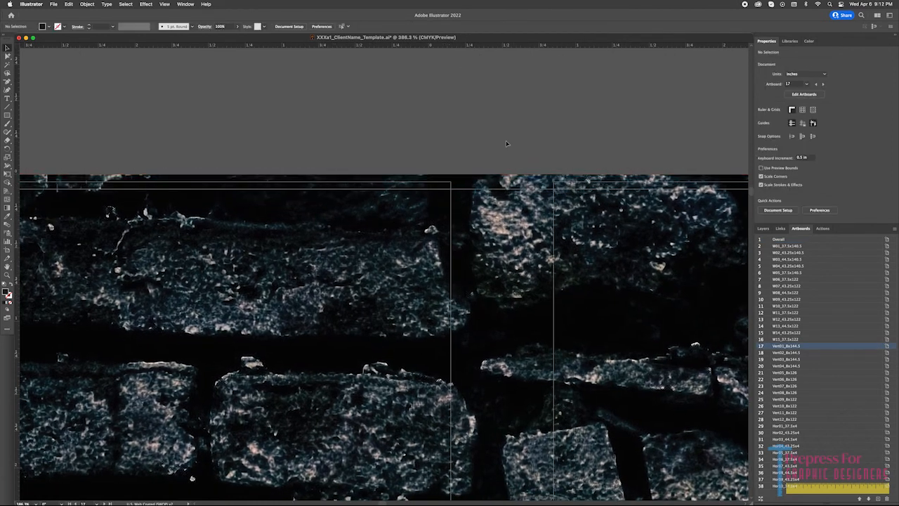
Examine the image's outer edges around the Overall artboard to check that it covers every artboard's bleed.
key(super+0)
click(762, 240)
key(super+0)
drag(481, 492, 511, 342)
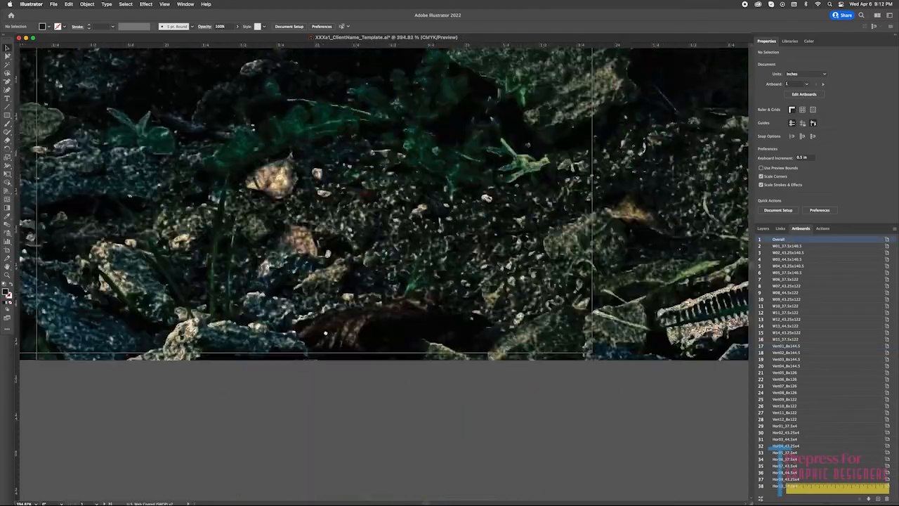
drag(709, 84, 546, 227)
drag(484, 81, 531, 215)
key(super+minus)
key(super+minus)
key(super+minus)
key(super+minus)
drag(532, 108, 557, 338)
drag(499, 216, 571, 387)
drag(534, 78, 576, 309)
drag(285, 78, 769, 182)
key(super+0)
Export artboard 1 only as the TIFF file XXXa1_ClientName.tif, using artboards with the range set to 1.
click(53, 4)
mouse_move(91, 145)
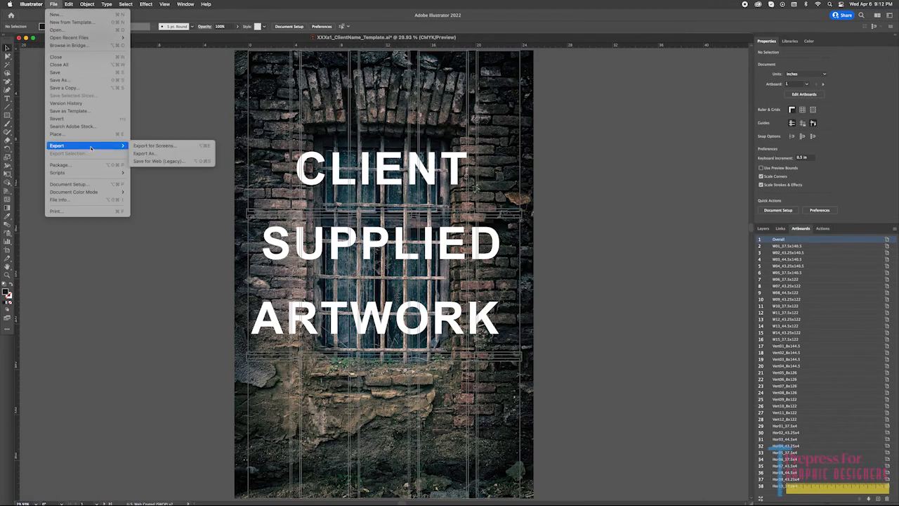
click(158, 153)
click(465, 348)
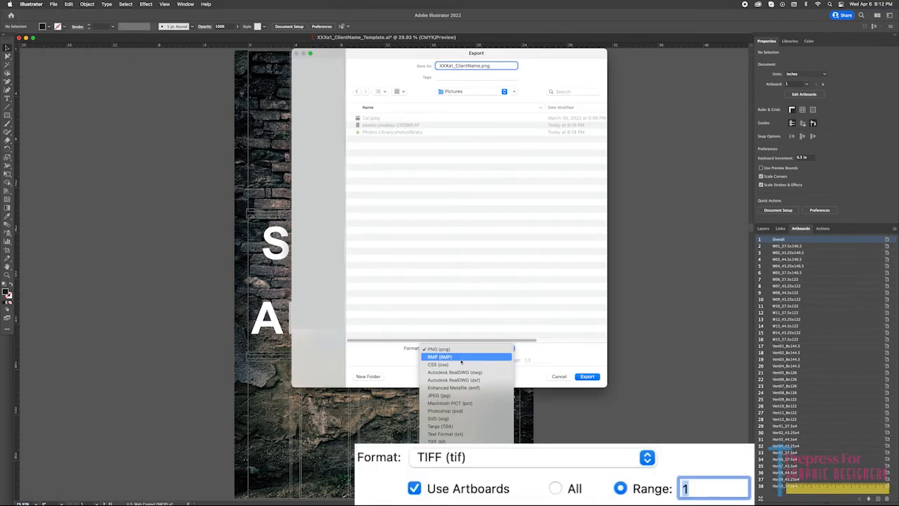
click(472, 402)
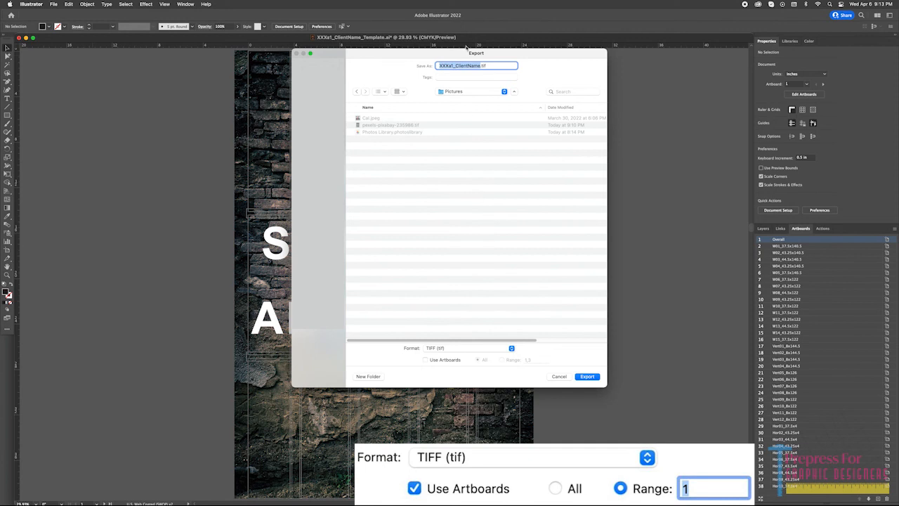
click(443, 359)
click(519, 362)
click(533, 361)
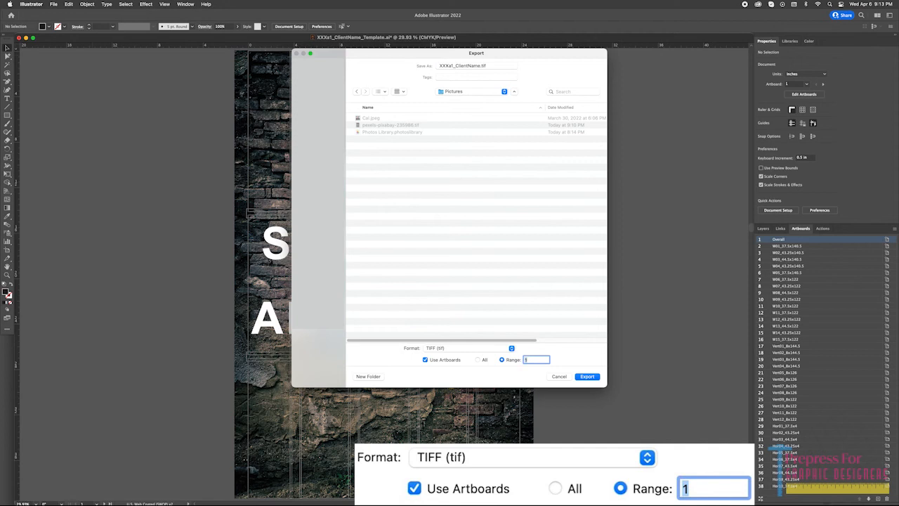
click(587, 377)
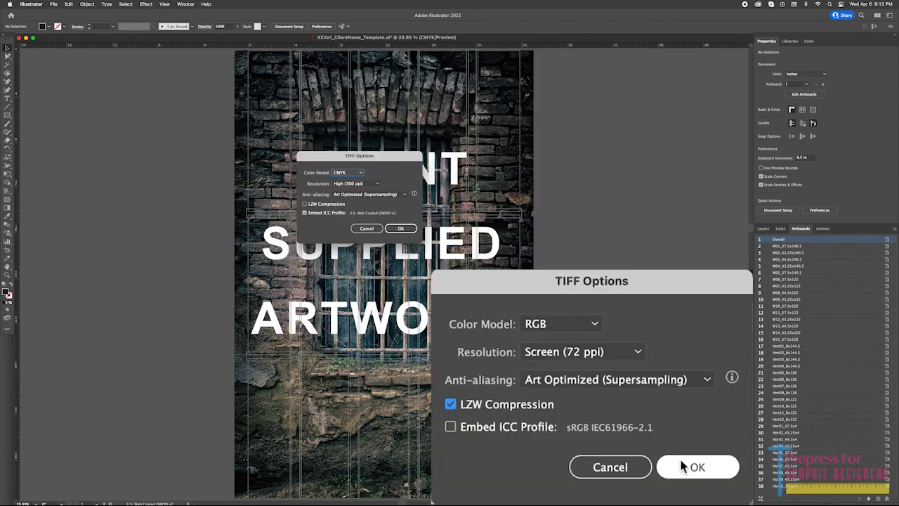
Complete the Overall TIFF proof export with the RGB color model, Screen (72 ppi) resolution and LZW compression.
click(343, 180)
click(356, 183)
click(353, 192)
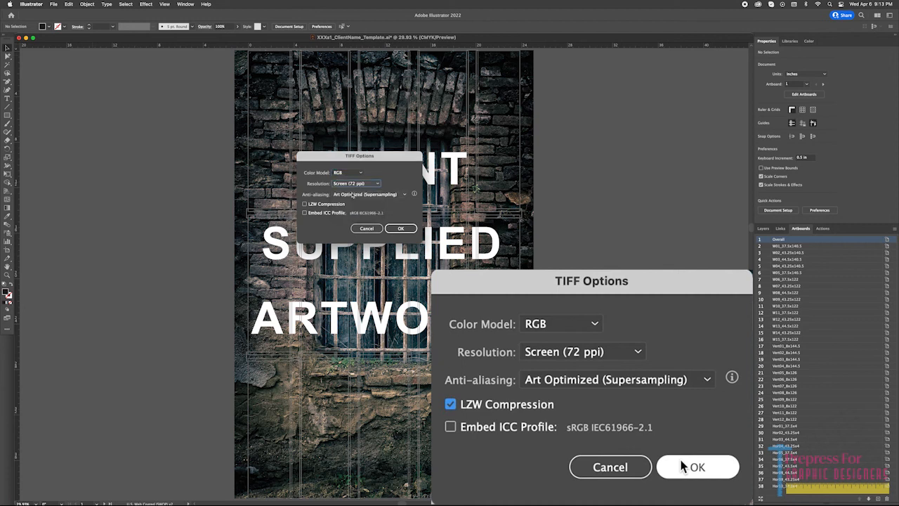
click(335, 208)
click(400, 229)
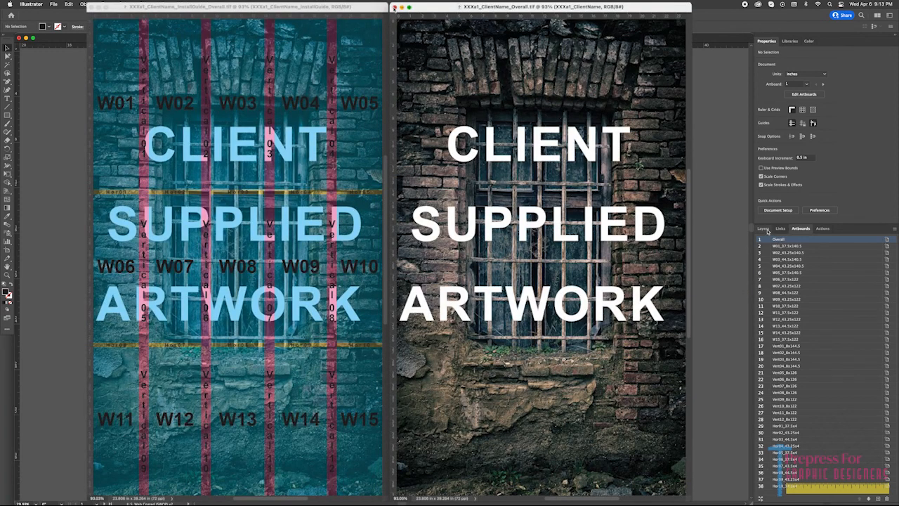
Export the artwork with the Install Guides layer visible as a CMYK TIFF at Screen (72 ppi) with LZW compression.
click(762, 229)
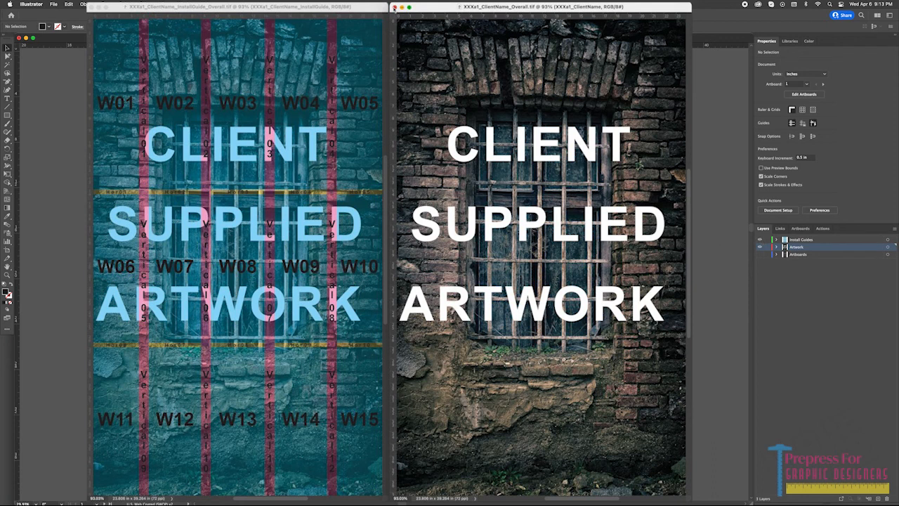
click(57, 6)
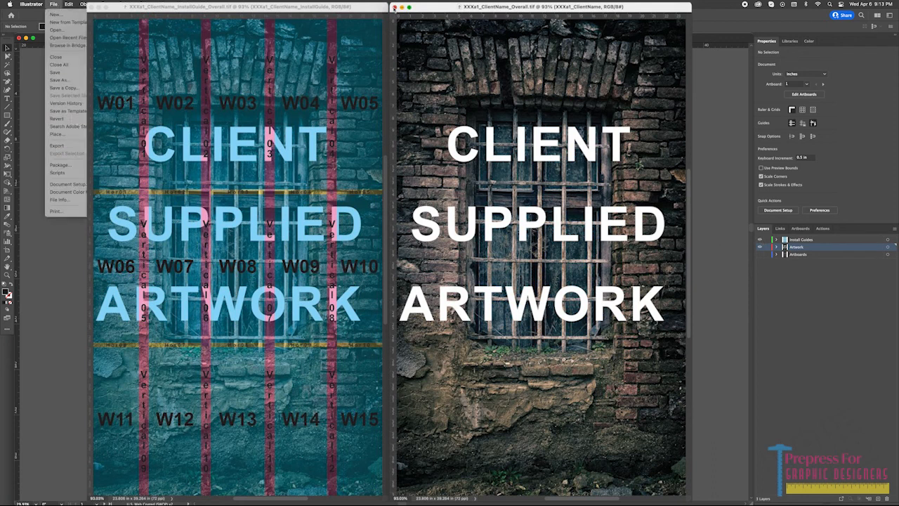
click(149, 153)
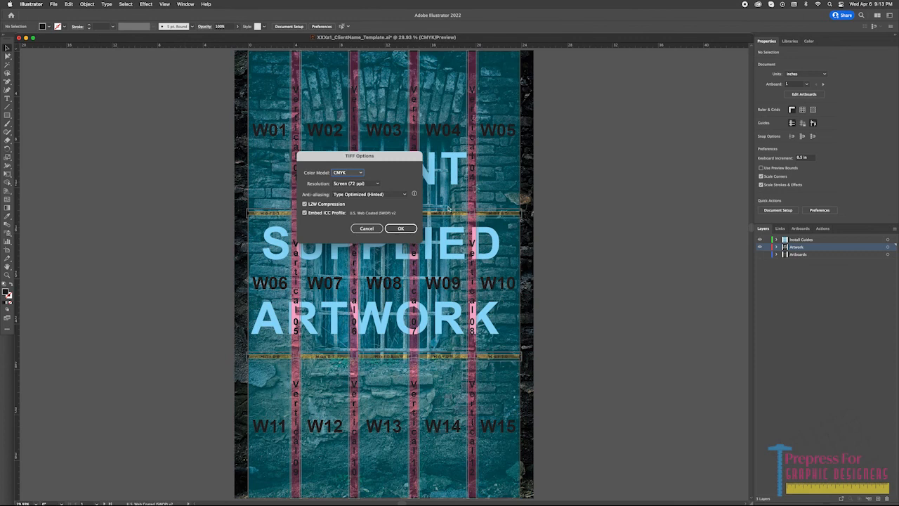
click(391, 229)
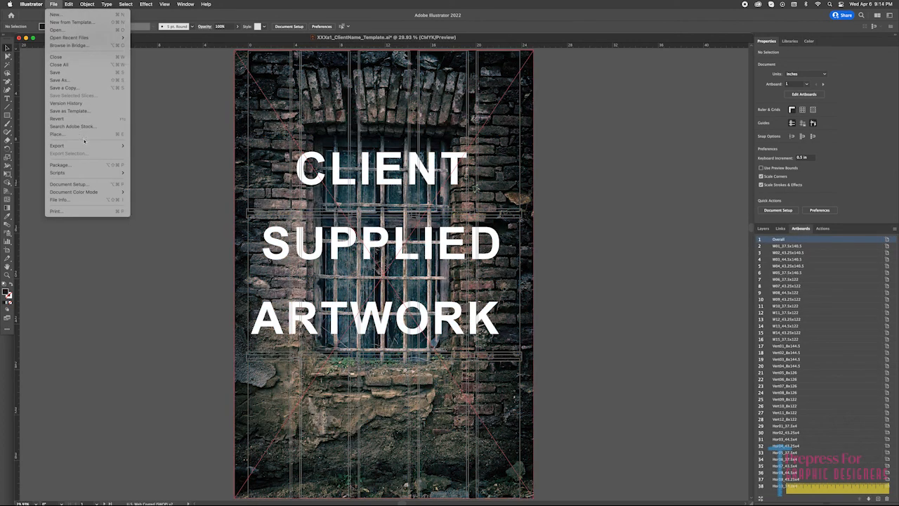
Start a TIFF export of the artwork and create a new folder named Windows inside Pictures as its destination.
mouse_move(105, 146)
click(144, 153)
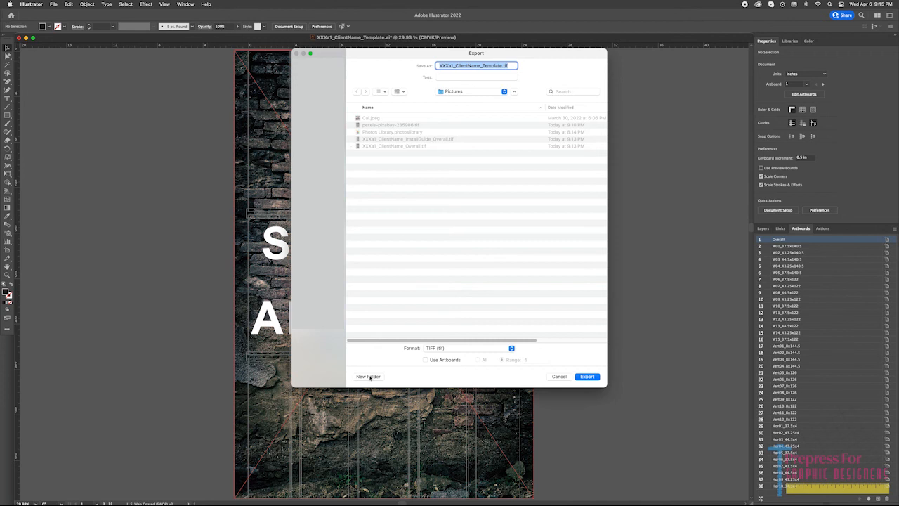
click(368, 377)
key(BackSpace)
text(Window)
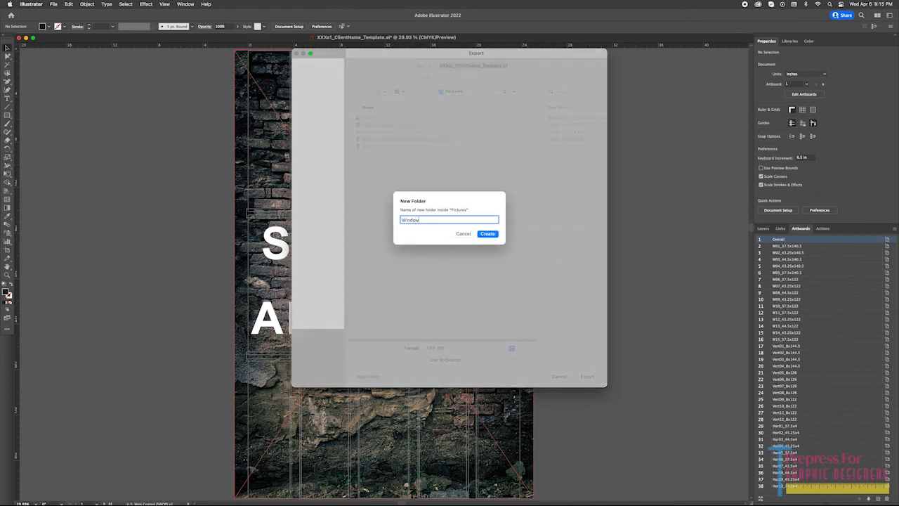
text(s)
key(Return)
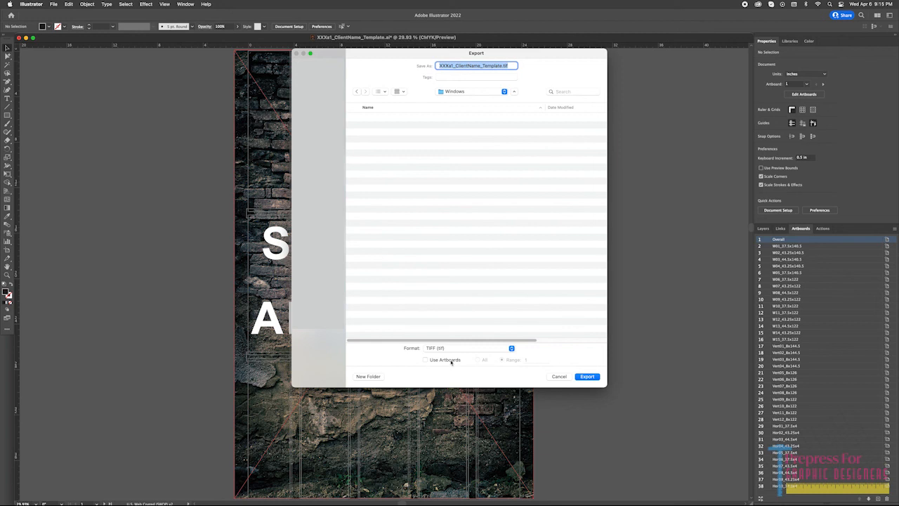
Export artboards 2-16 to the Windows folder as XXXa1_ClientName.tif, using artboards with that range.
click(444, 360)
key(Return)
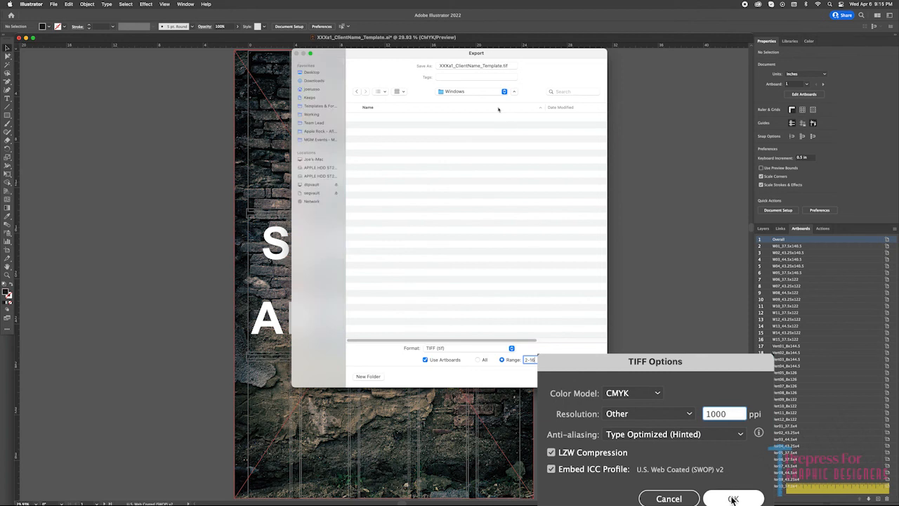
drag(502, 66, 481, 68)
key(BackSpace)
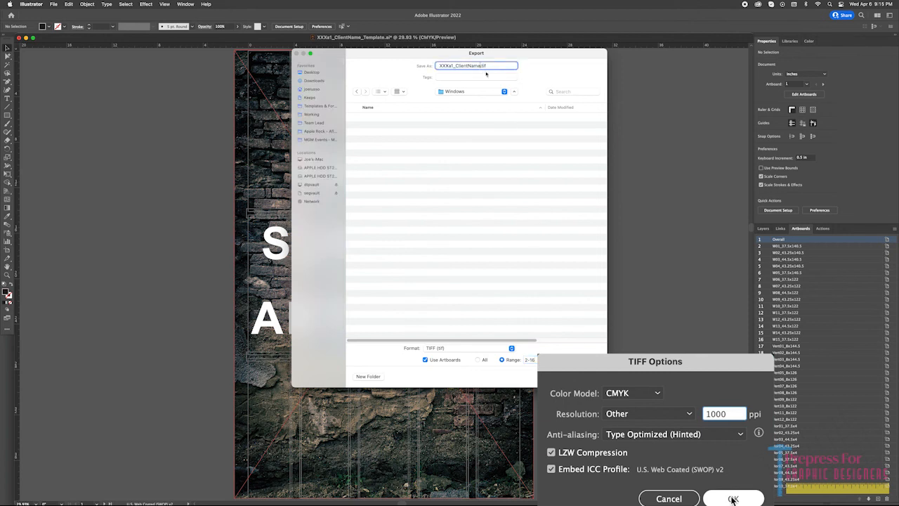
key(Return)
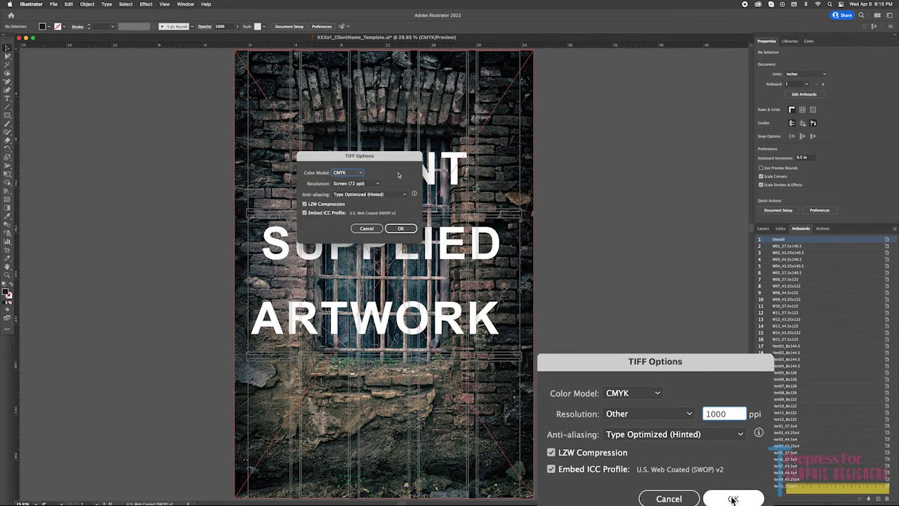
Set the window panels' TIFF resolution to Other at 1000 ppi and complete the export.
click(354, 184)
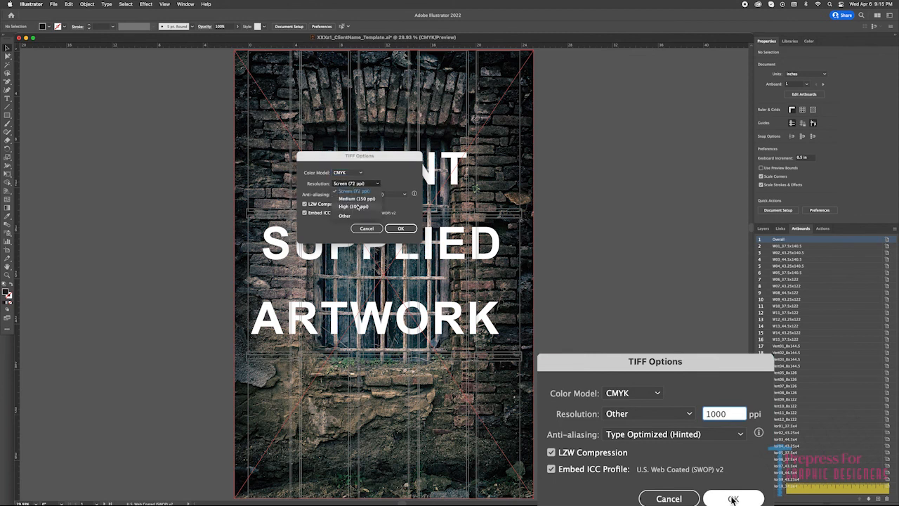
click(344, 215)
text(1000)
click(399, 228)
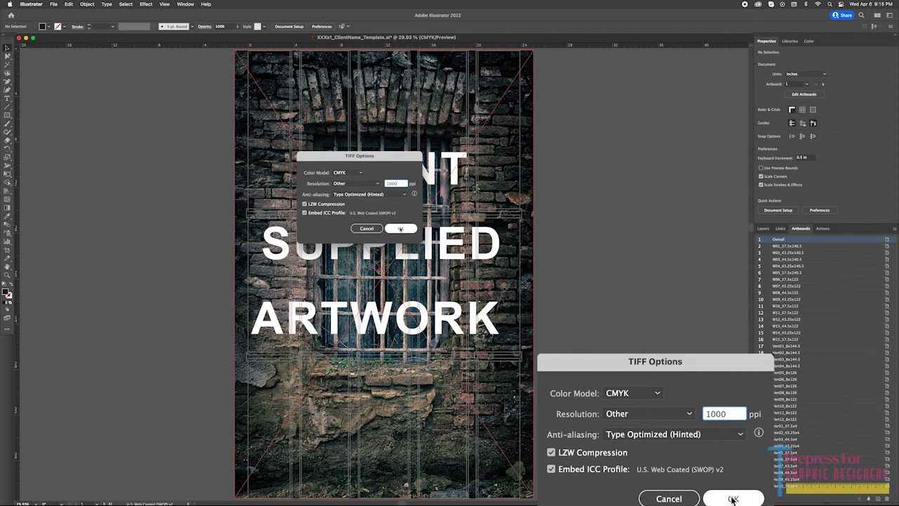